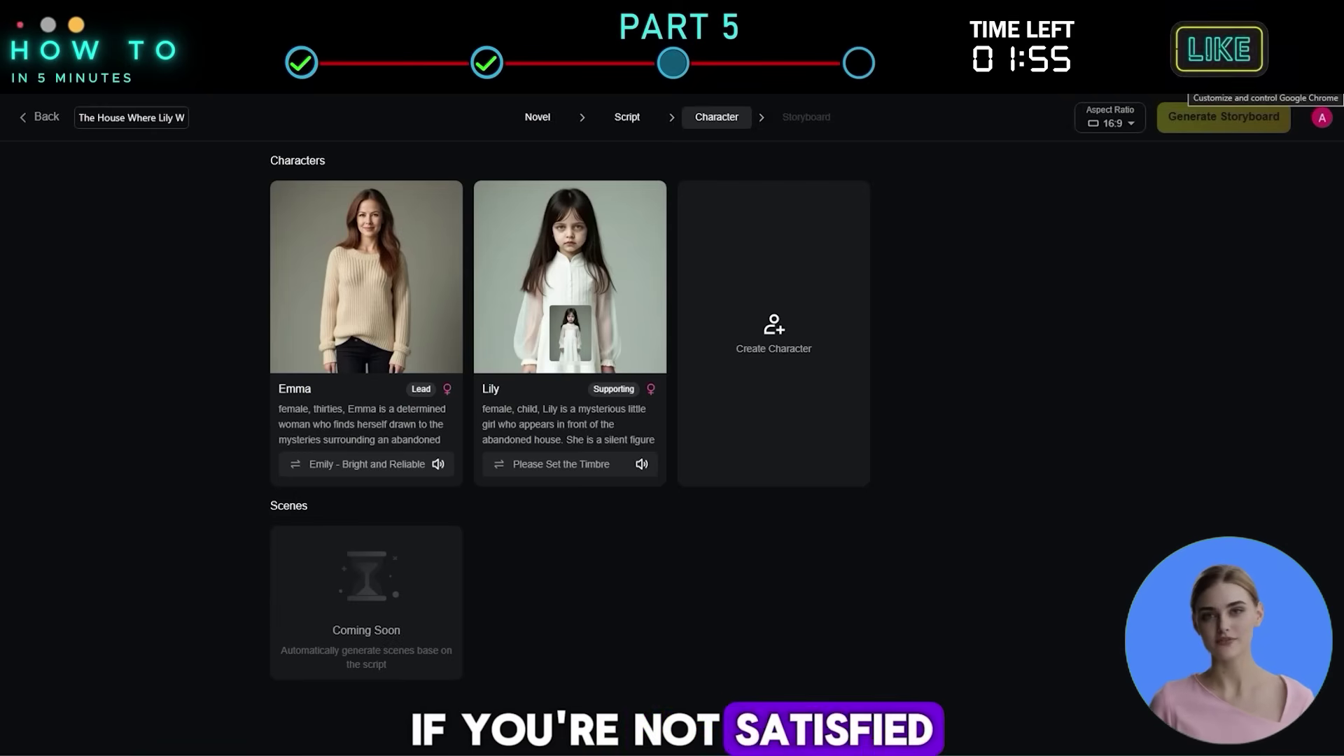
# Open Emma's scene styling and upload a local photo of a blonde woman as the actor reference
pyautogui.click(369, 276)
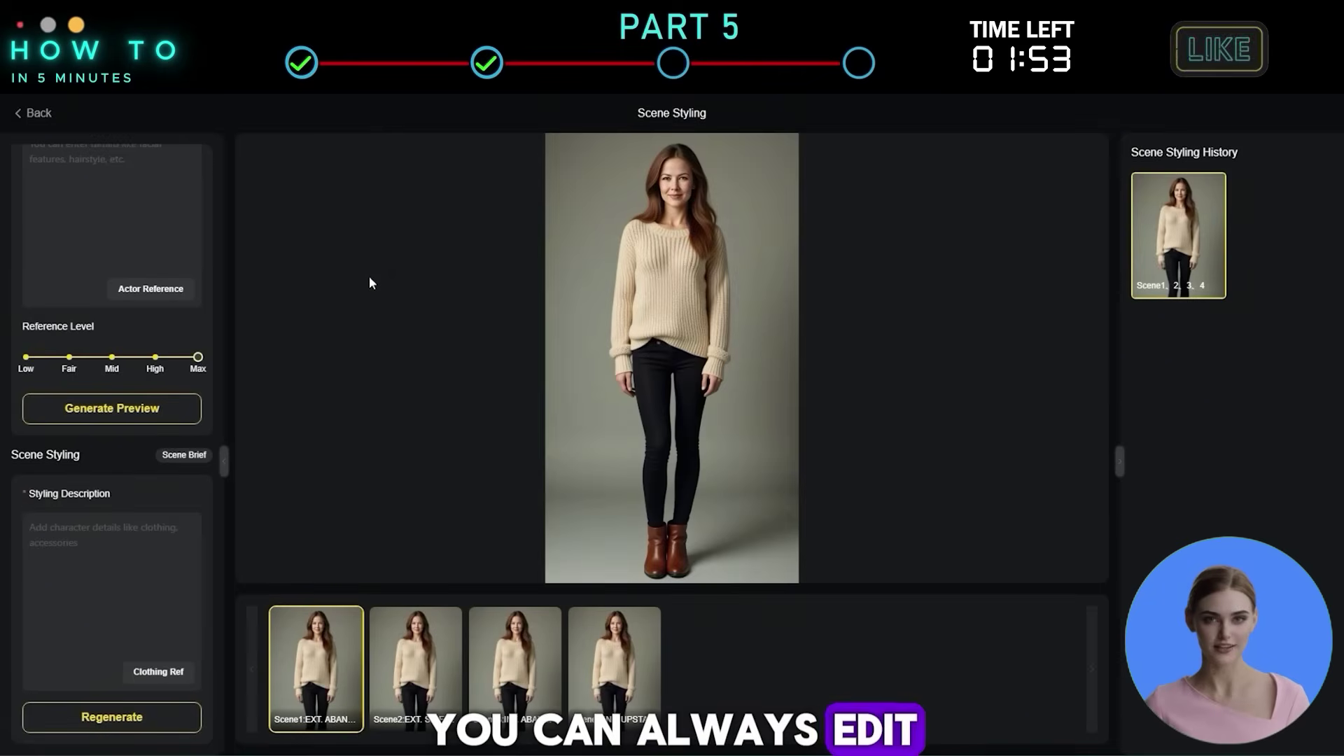
pyautogui.scroll(3, 177, 191)
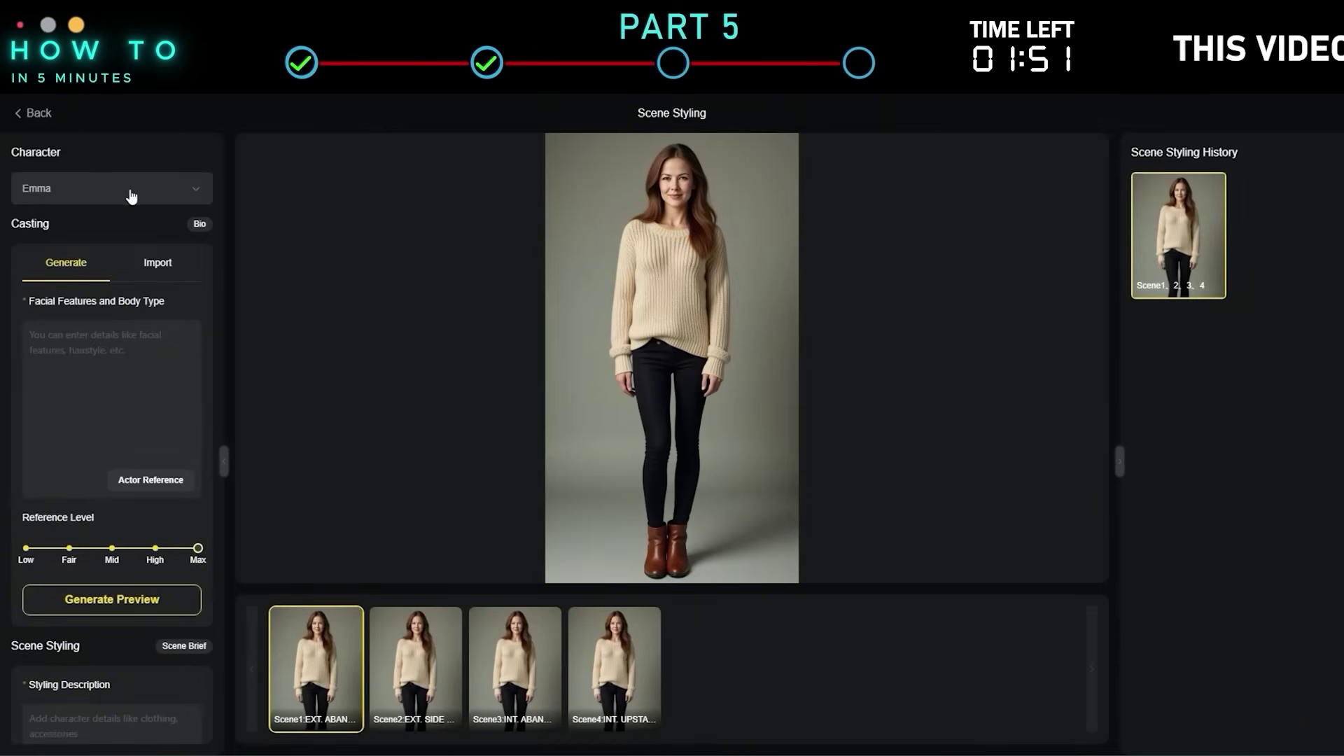
pyautogui.click(177, 189)
pyautogui.click(108, 228)
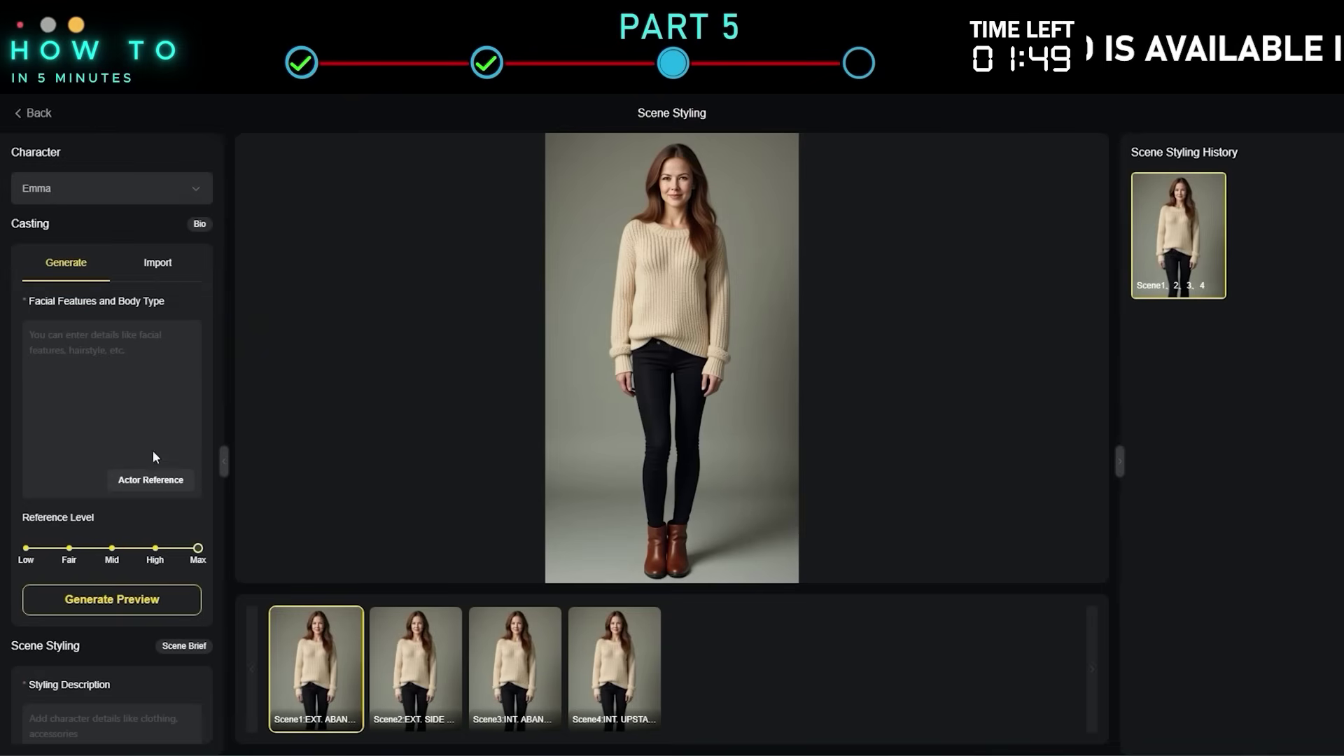
pyautogui.click(156, 482)
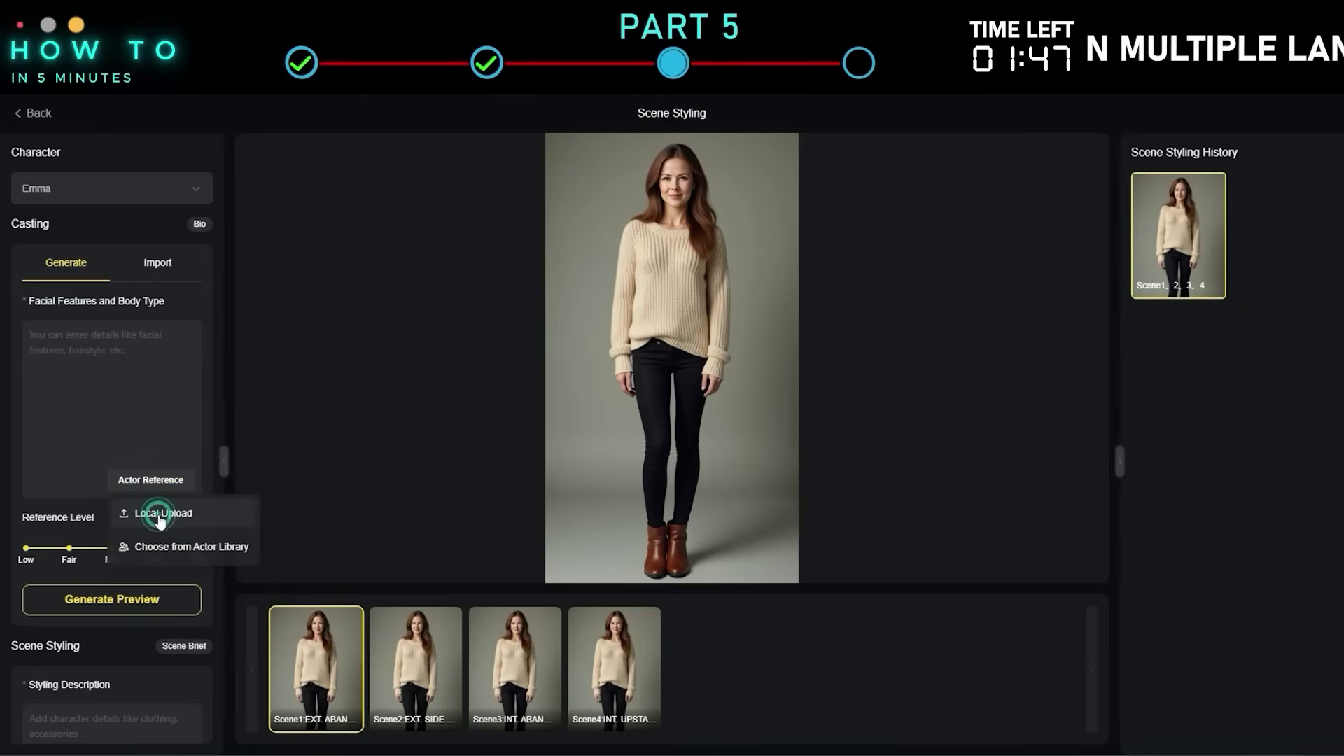
pyautogui.click(159, 517)
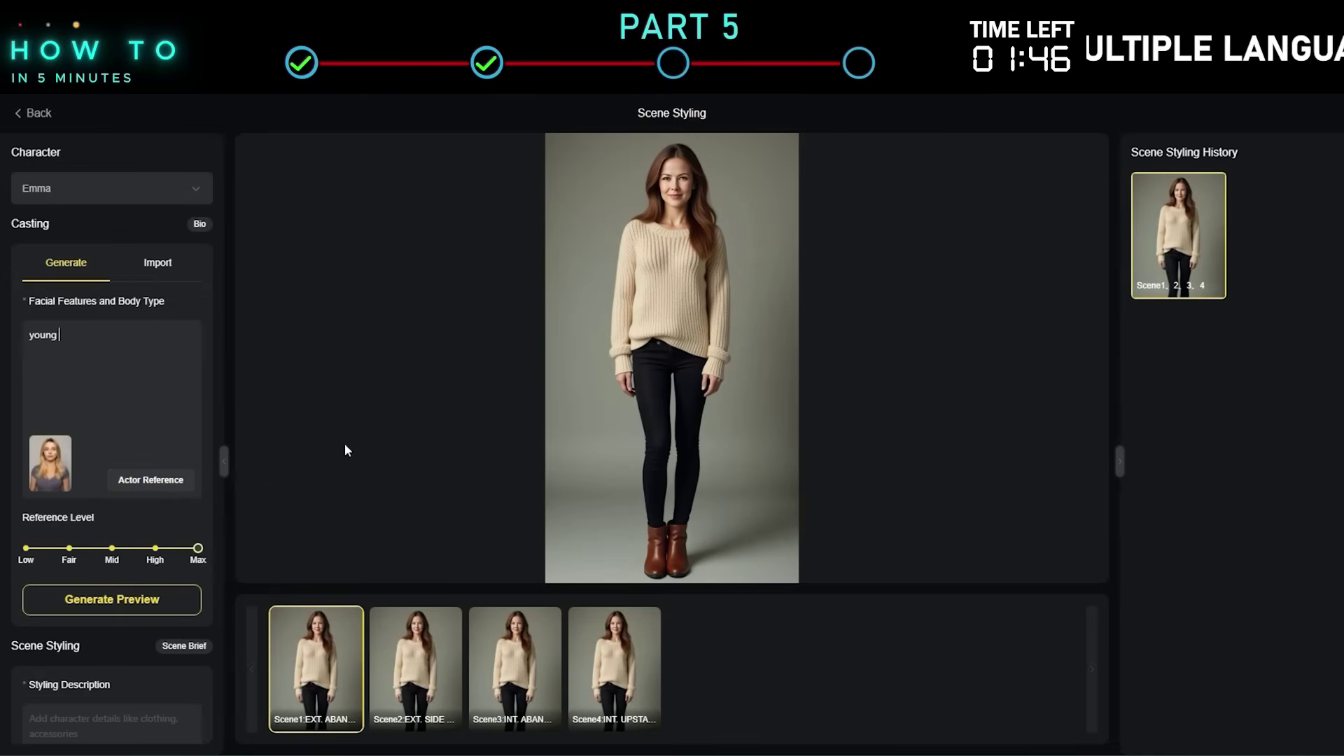
# Generate a casting preview from the description "young blonde woman" and apply the image to all of Emma's looks
pyautogui.write('blonde woman')
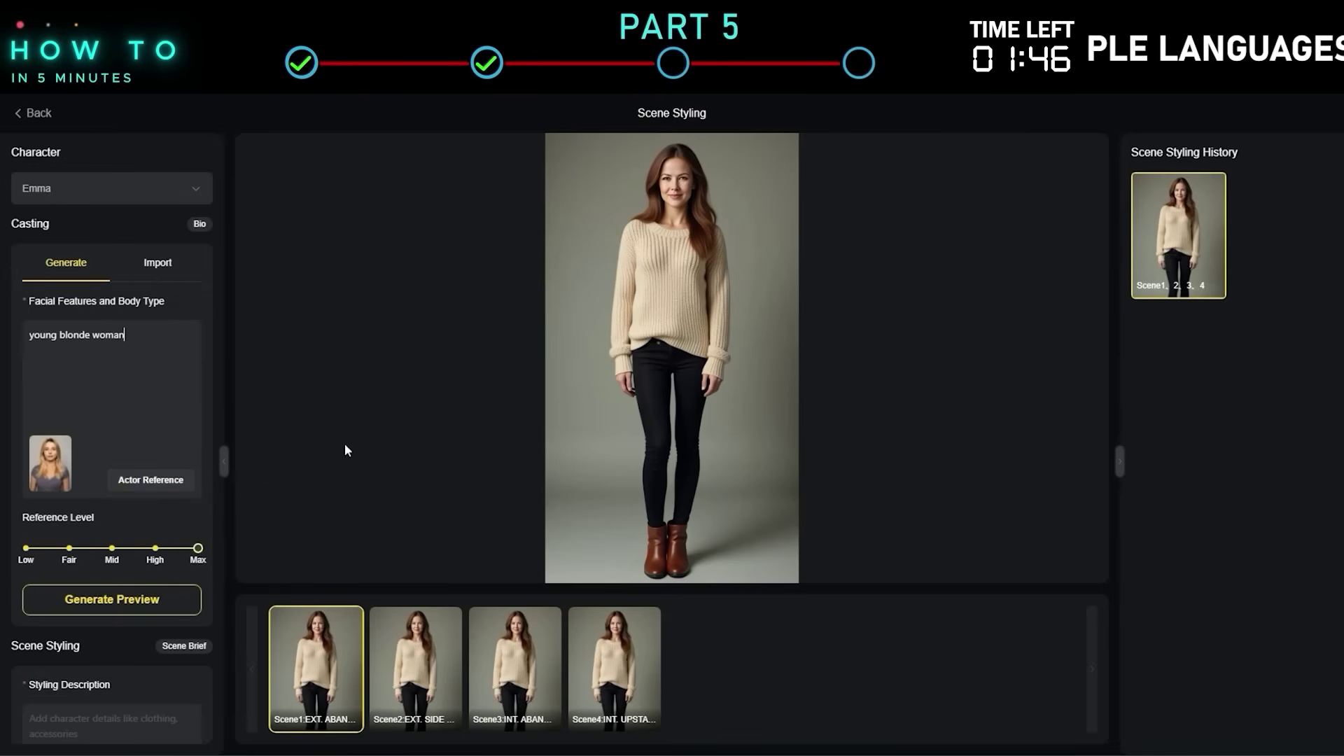
pyautogui.click(109, 600)
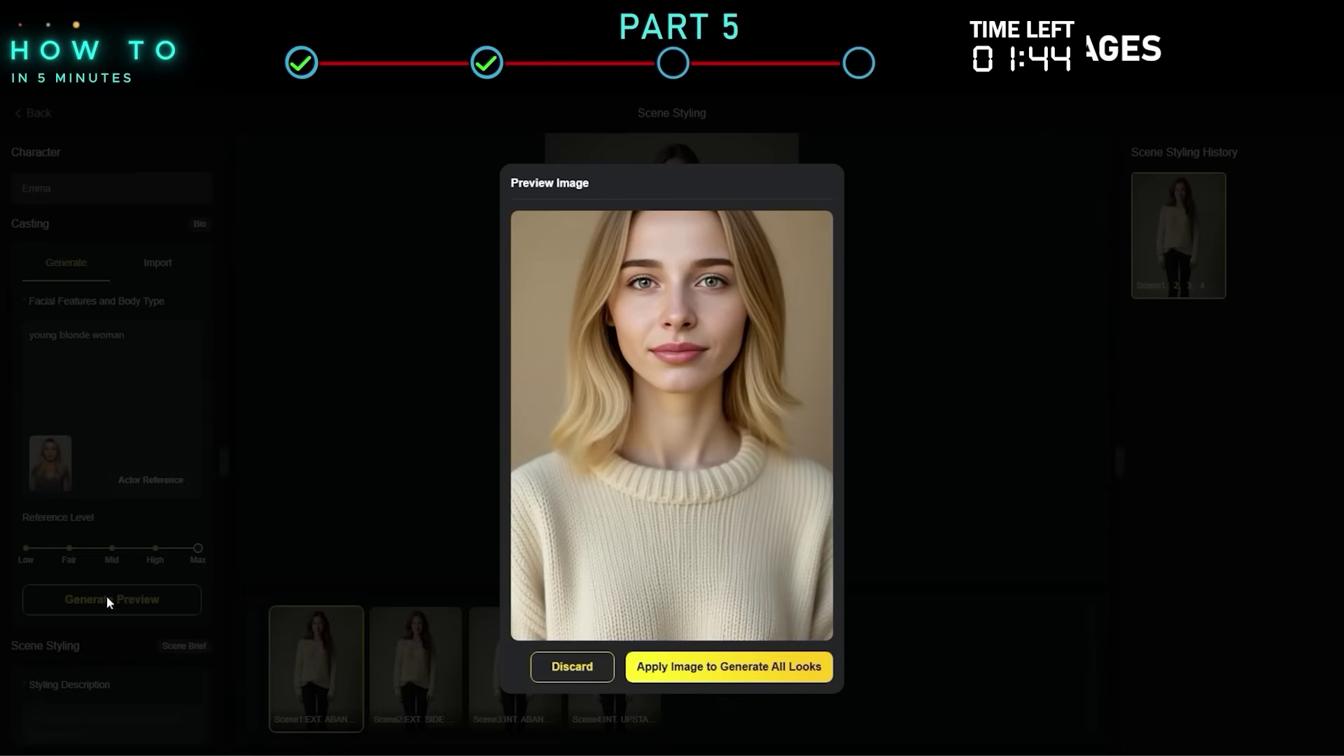
pyautogui.click(704, 679)
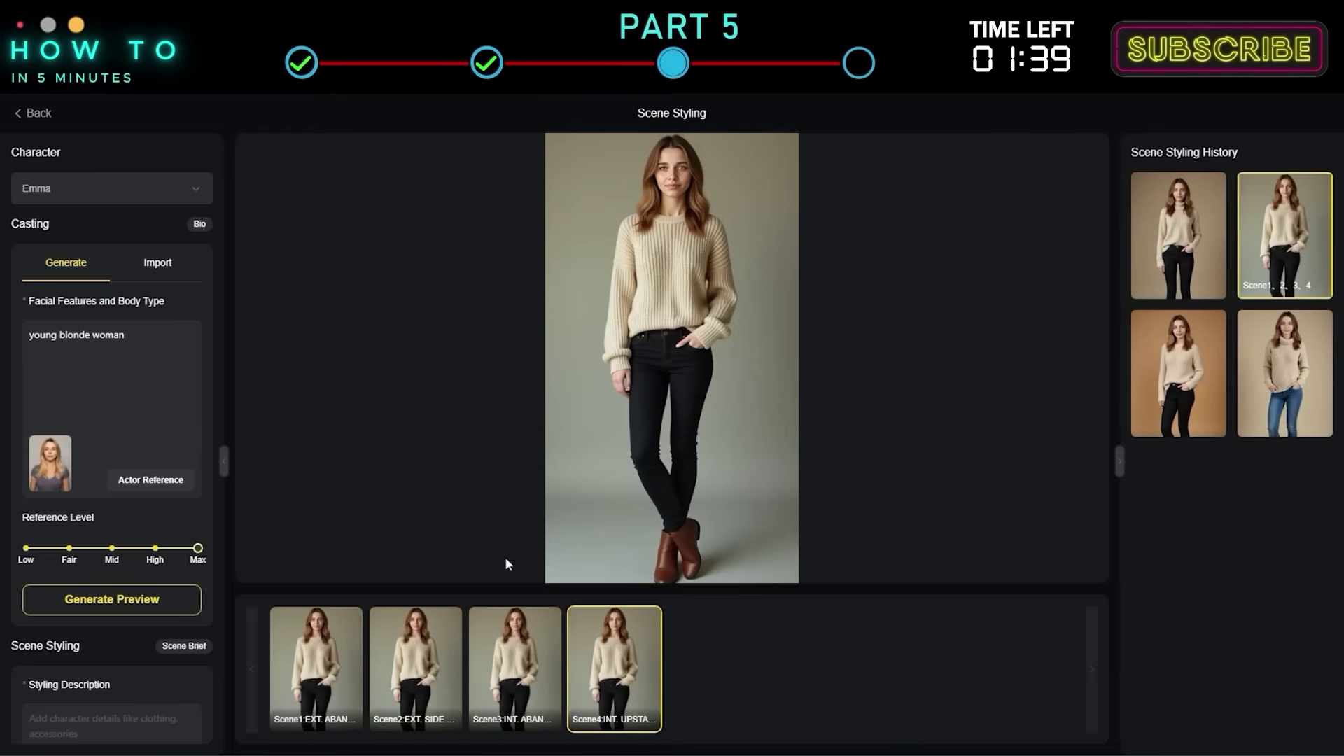
# Regenerate Emma's Scene 1 look with an uploaded grey sweater as one-piece clothing reference and the styling description "light grey crewneck sweater"
pyautogui.scroll(-3, 116, 528)
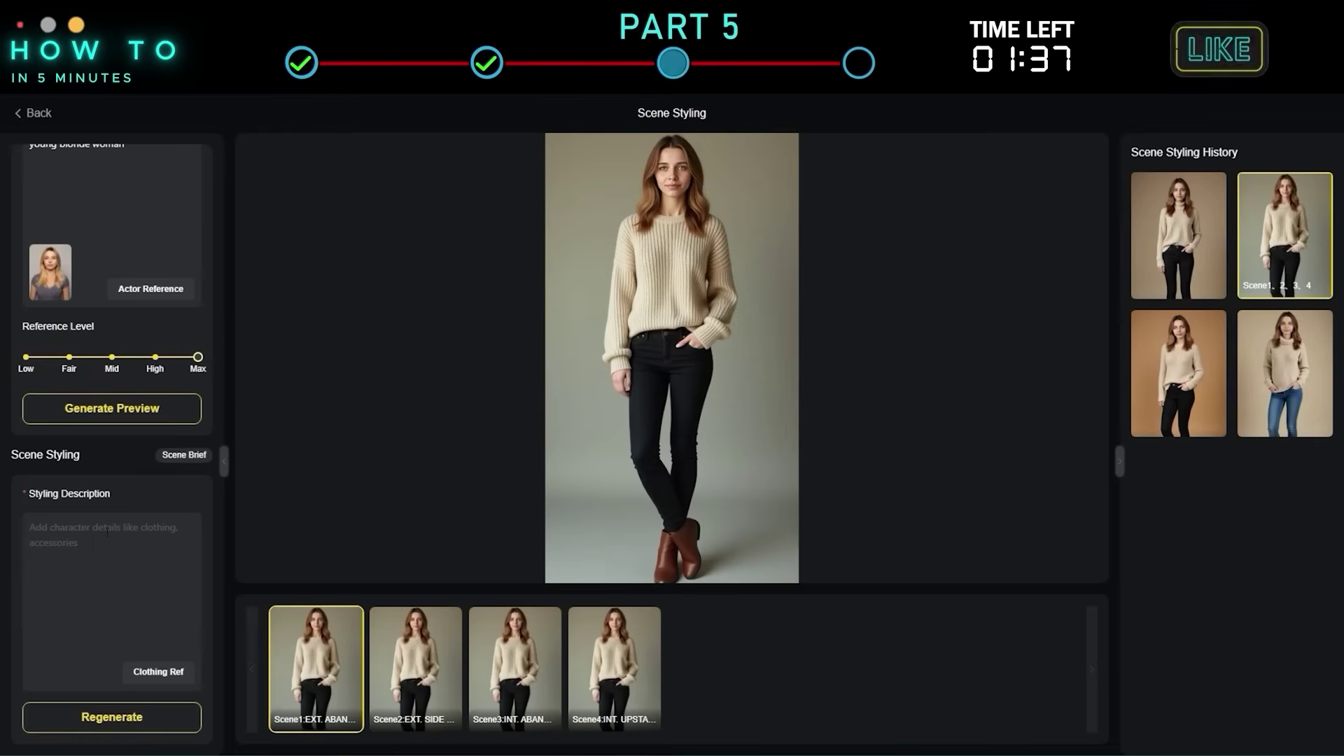
pyautogui.click(156, 673)
pyautogui.click(726, 297)
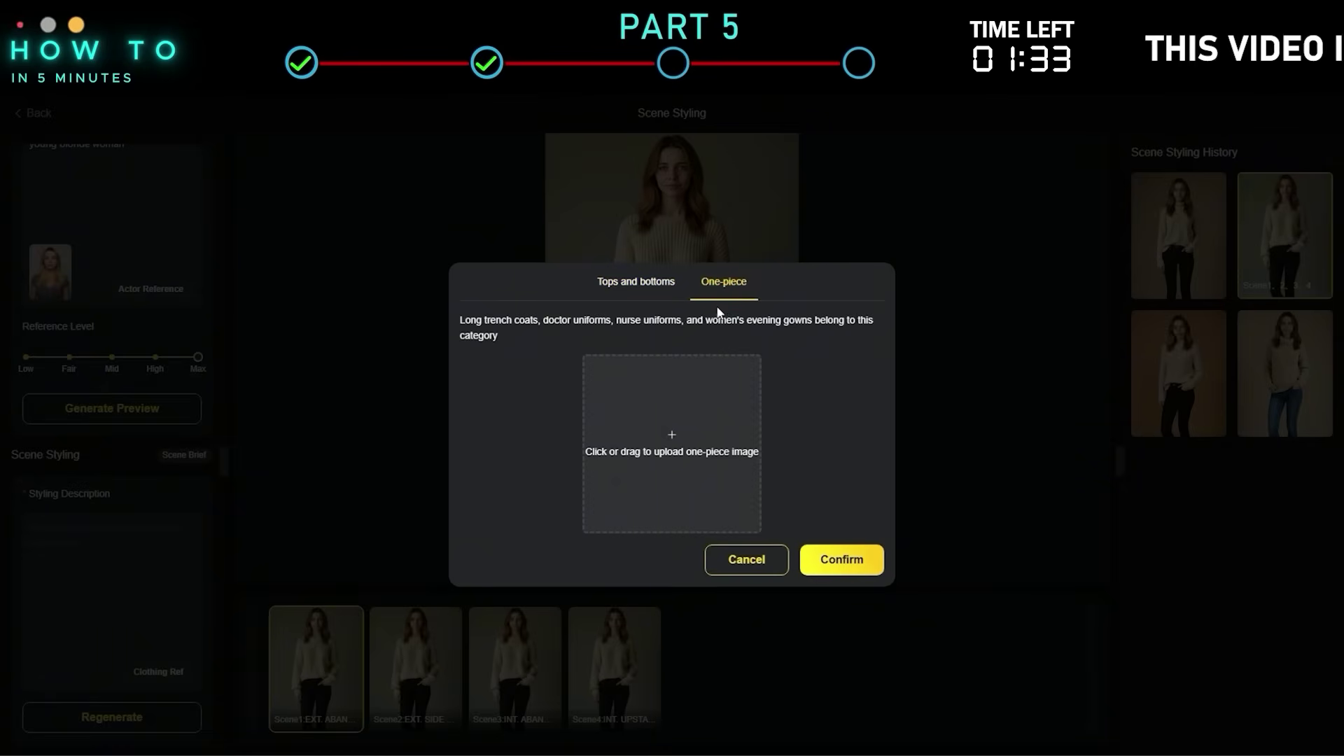
pyautogui.click(672, 442)
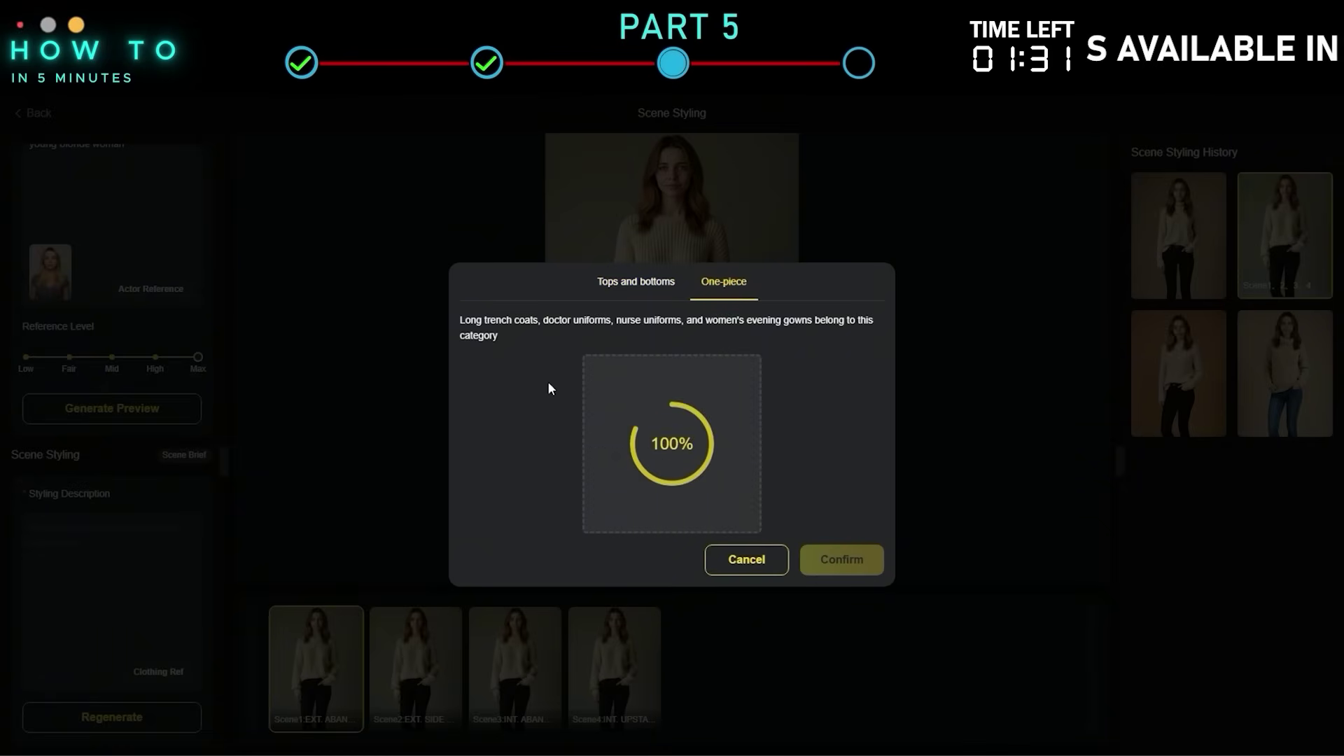
pyautogui.click(830, 564)
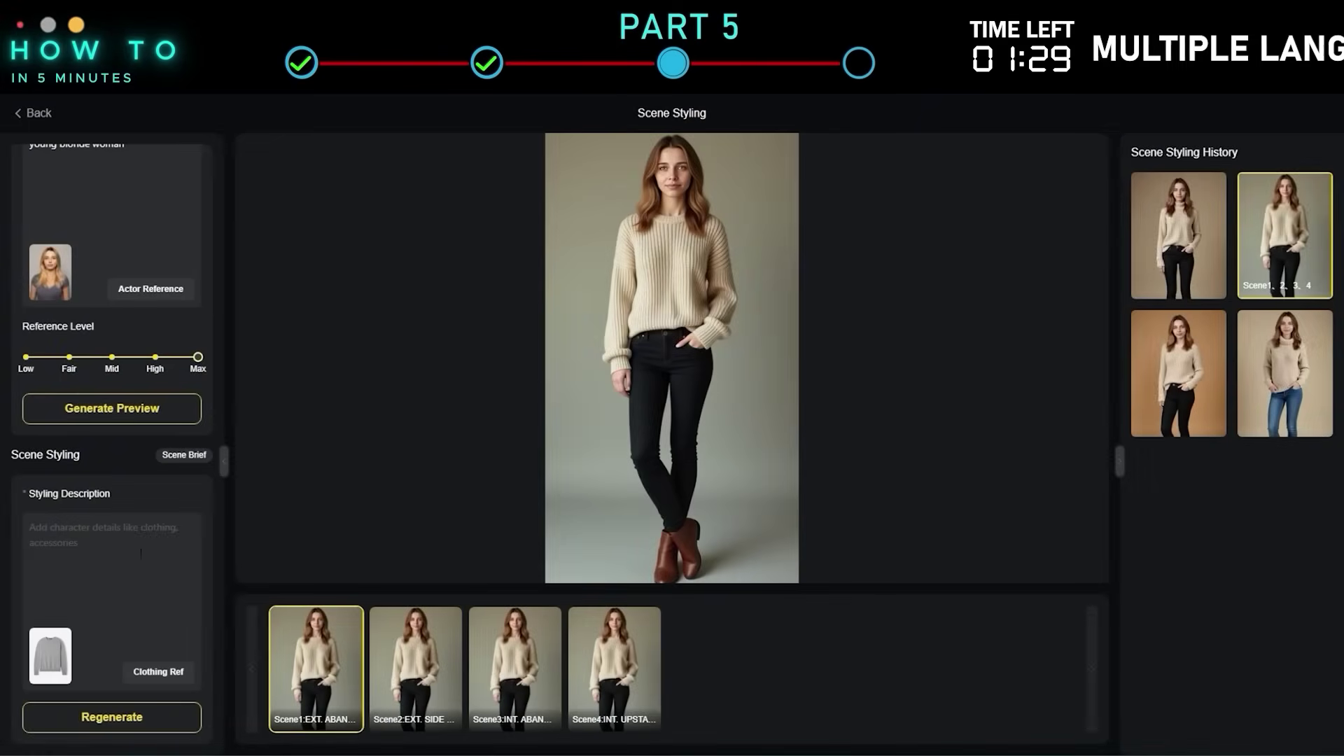
pyautogui.write('light grey crewneck sweater')
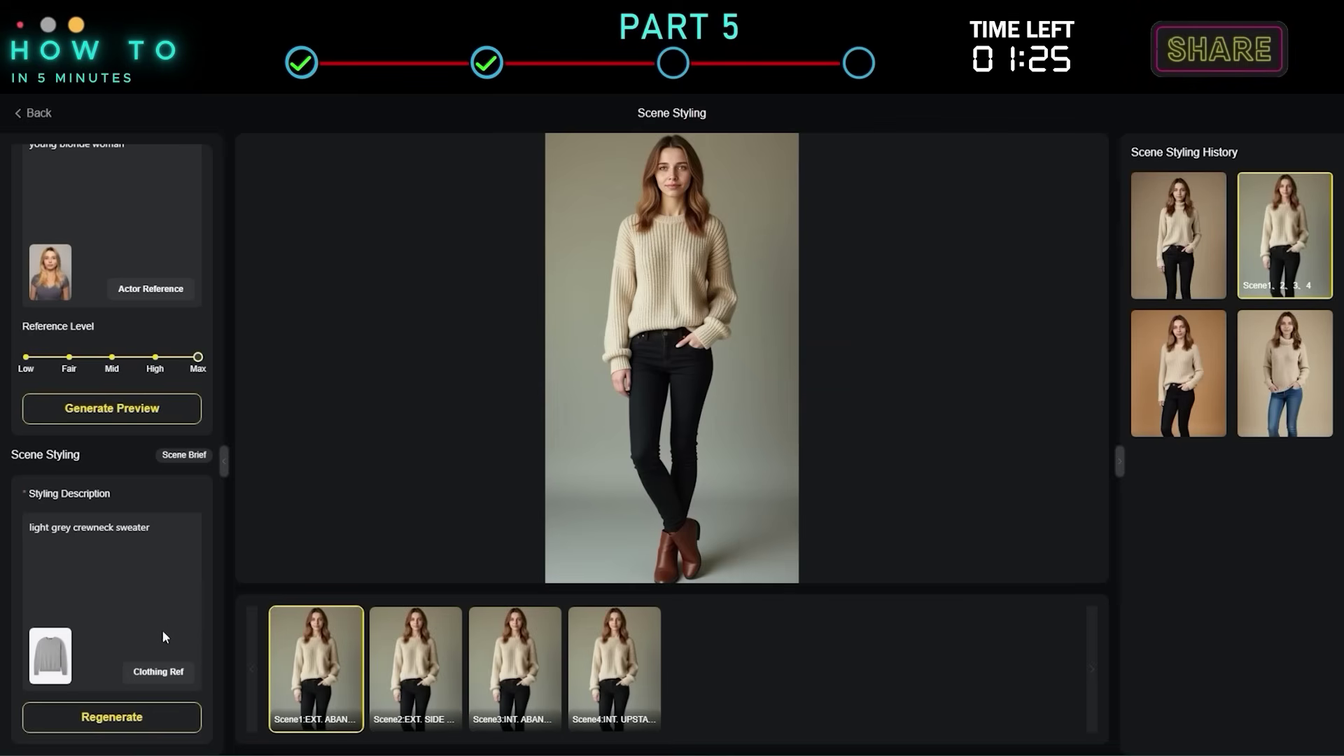
pyautogui.click(127, 712)
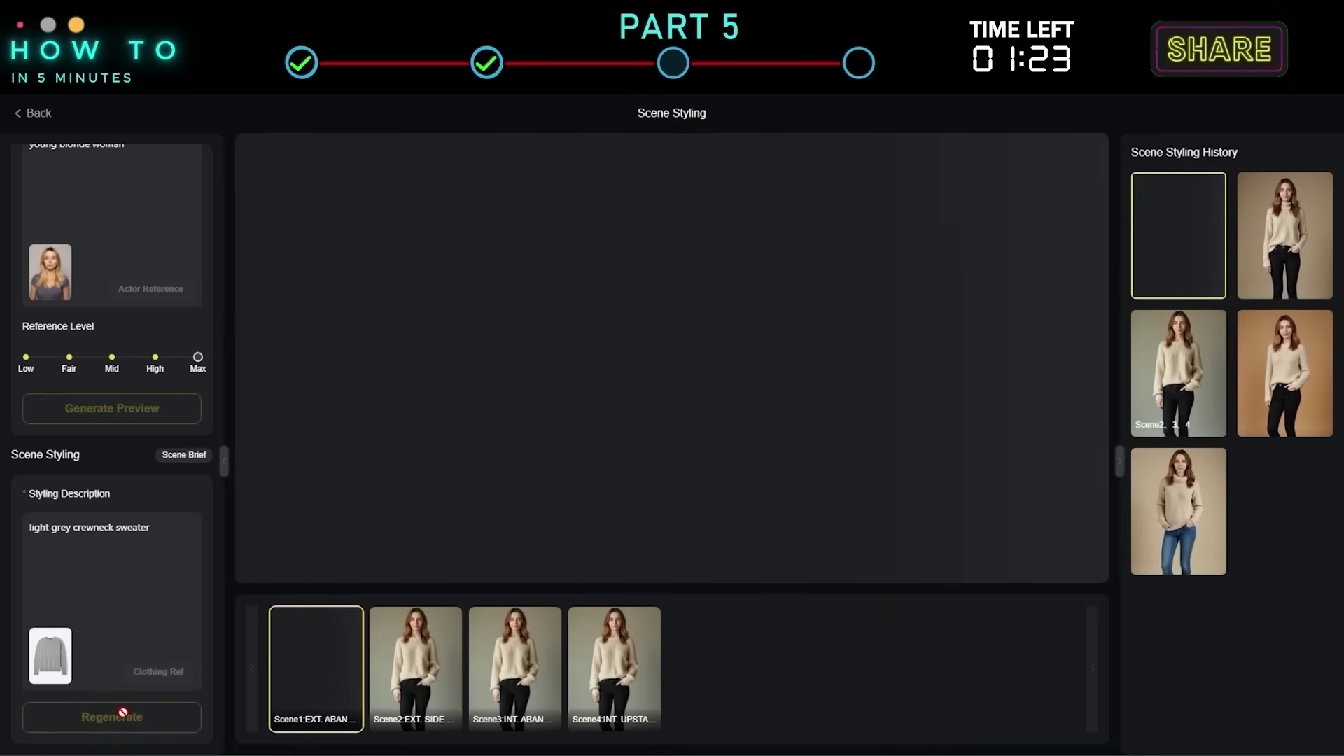
# Apply the grey sweater look from the styling history to Scenes 2, 3 and 4
pyautogui.click(402, 661)
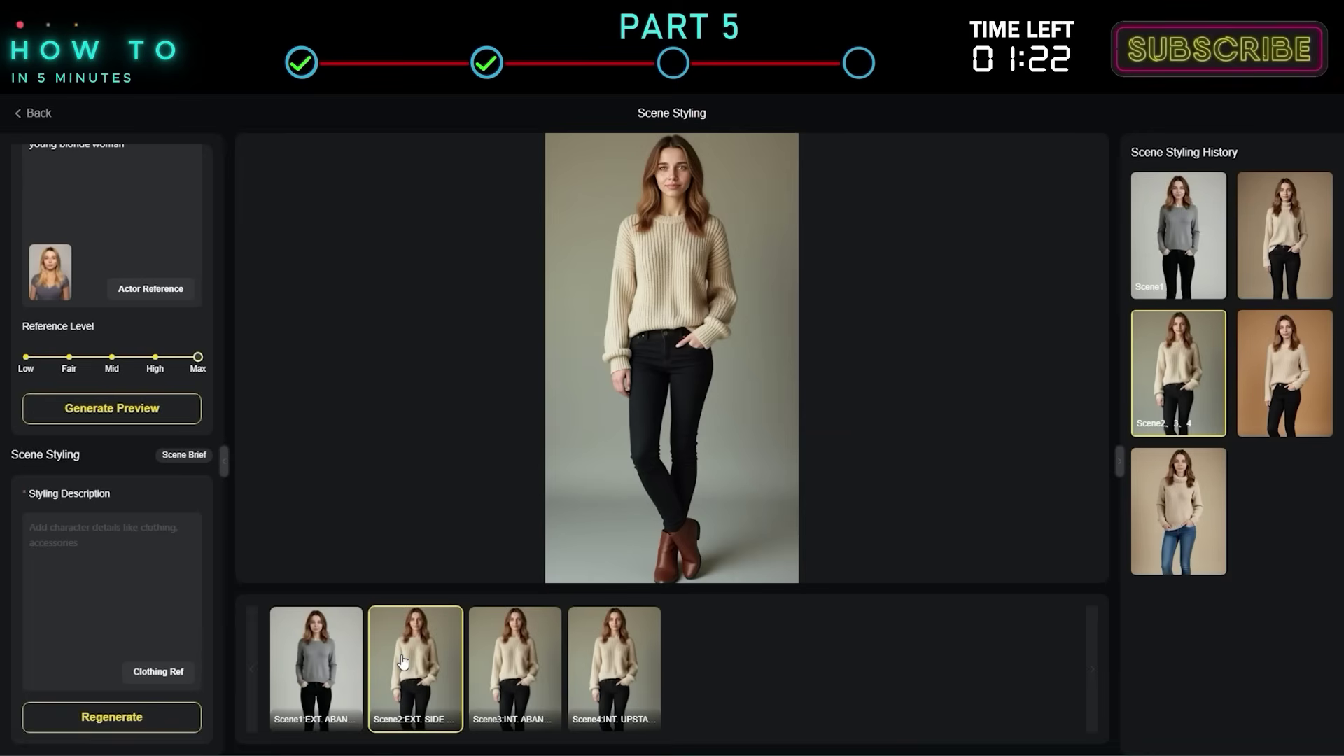
pyautogui.click(1195, 239)
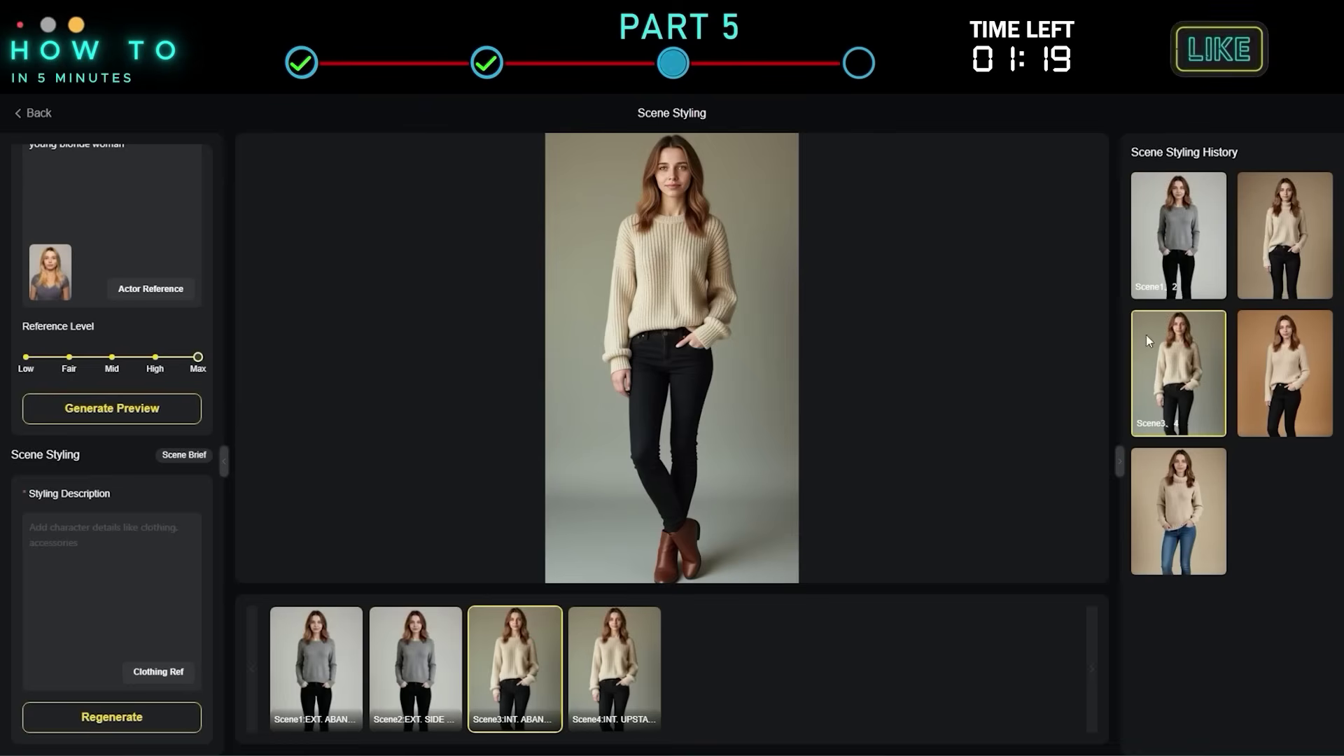
pyautogui.click(1183, 259)
pyautogui.click(1178, 270)
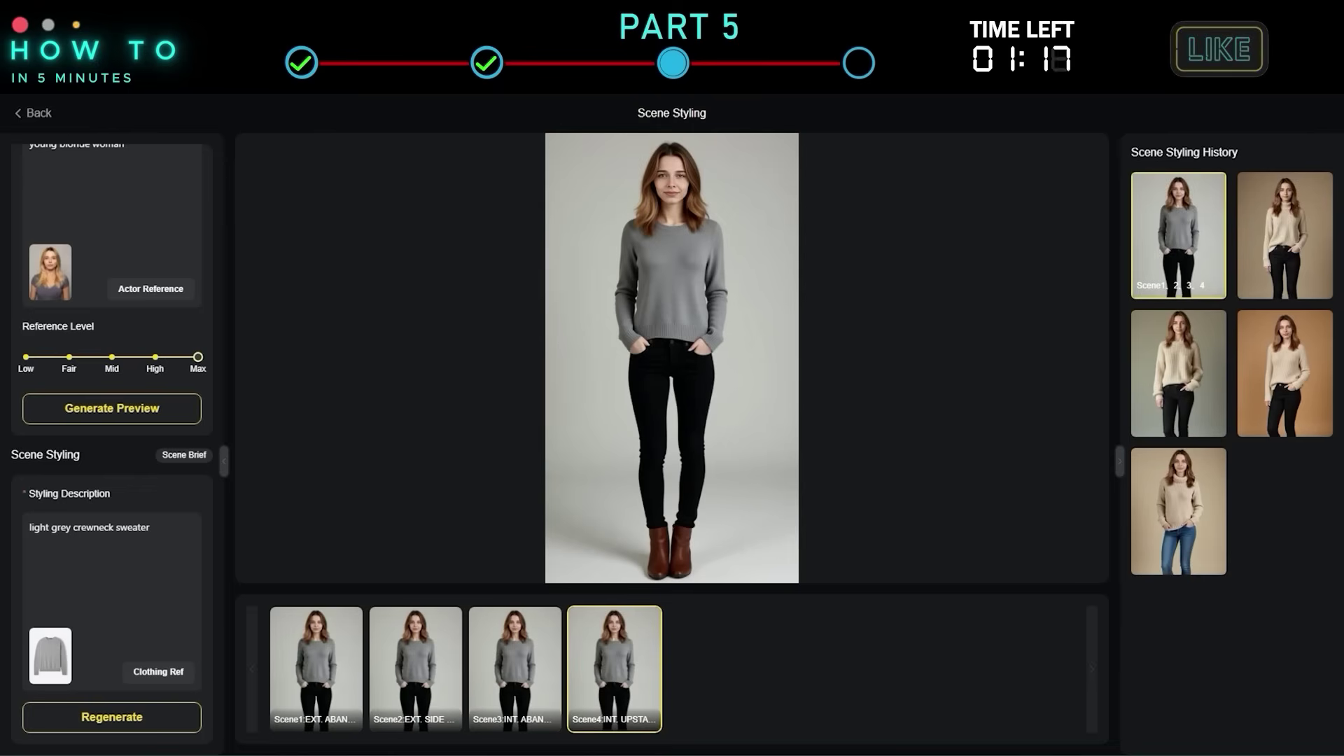
# Return to the characters and set Emma's voice to "Lirae - Graceful and Strong" from the female Young Adult voices
pyautogui.click(37, 115)
pyautogui.click(295, 466)
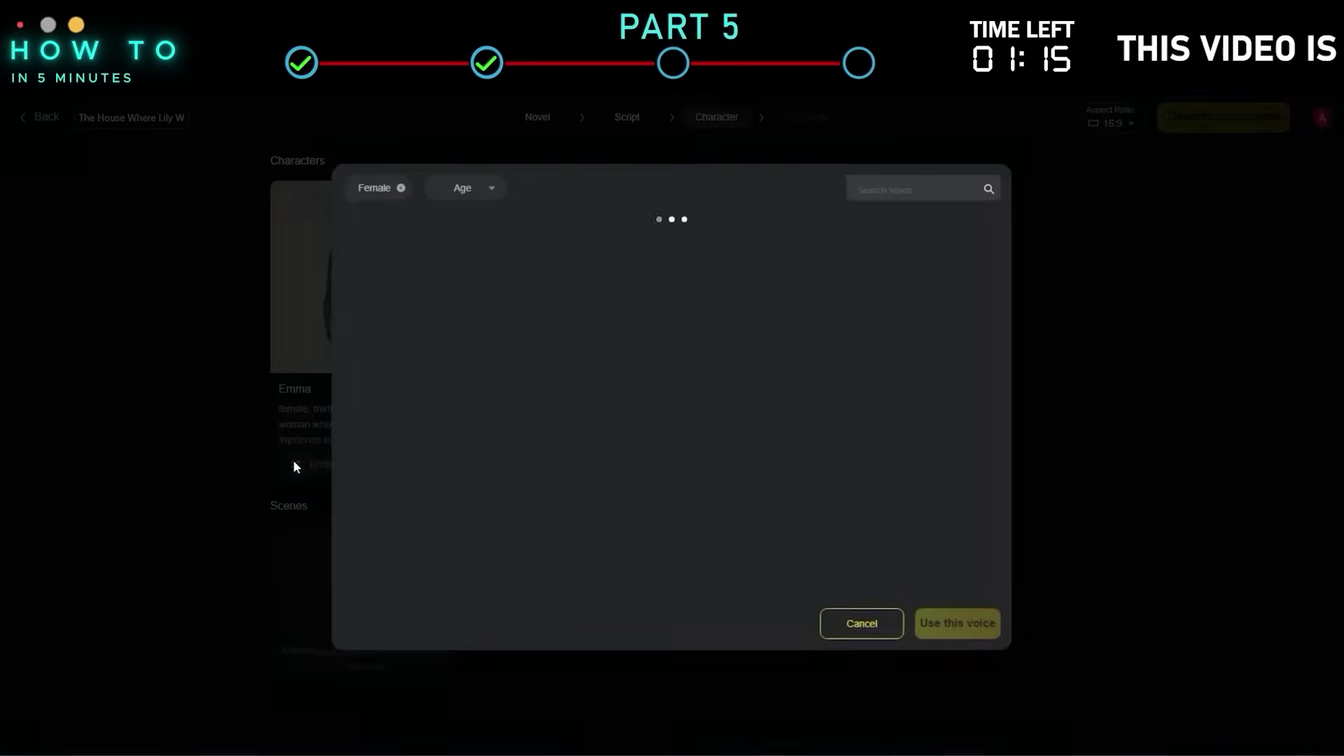
pyautogui.click(368, 196)
pyautogui.click(366, 261)
pyautogui.click(466, 187)
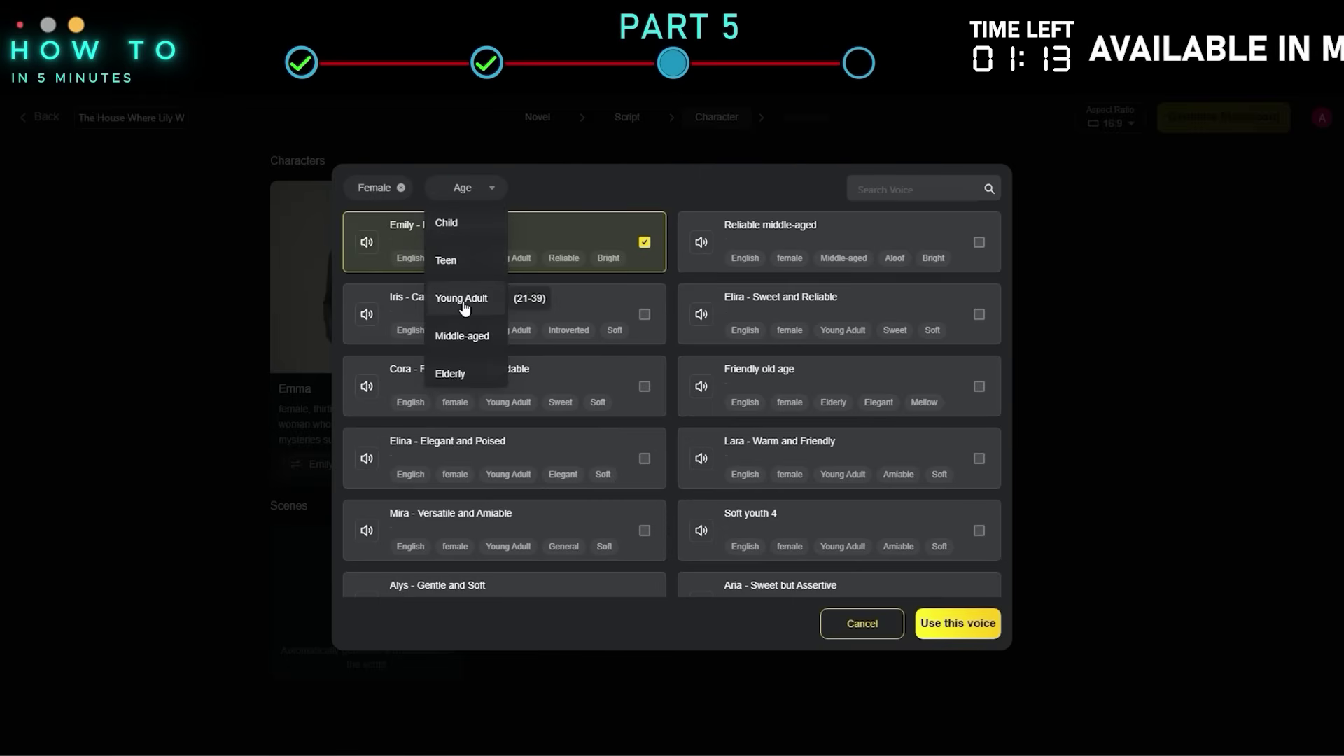
pyautogui.click(465, 299)
pyautogui.click(702, 532)
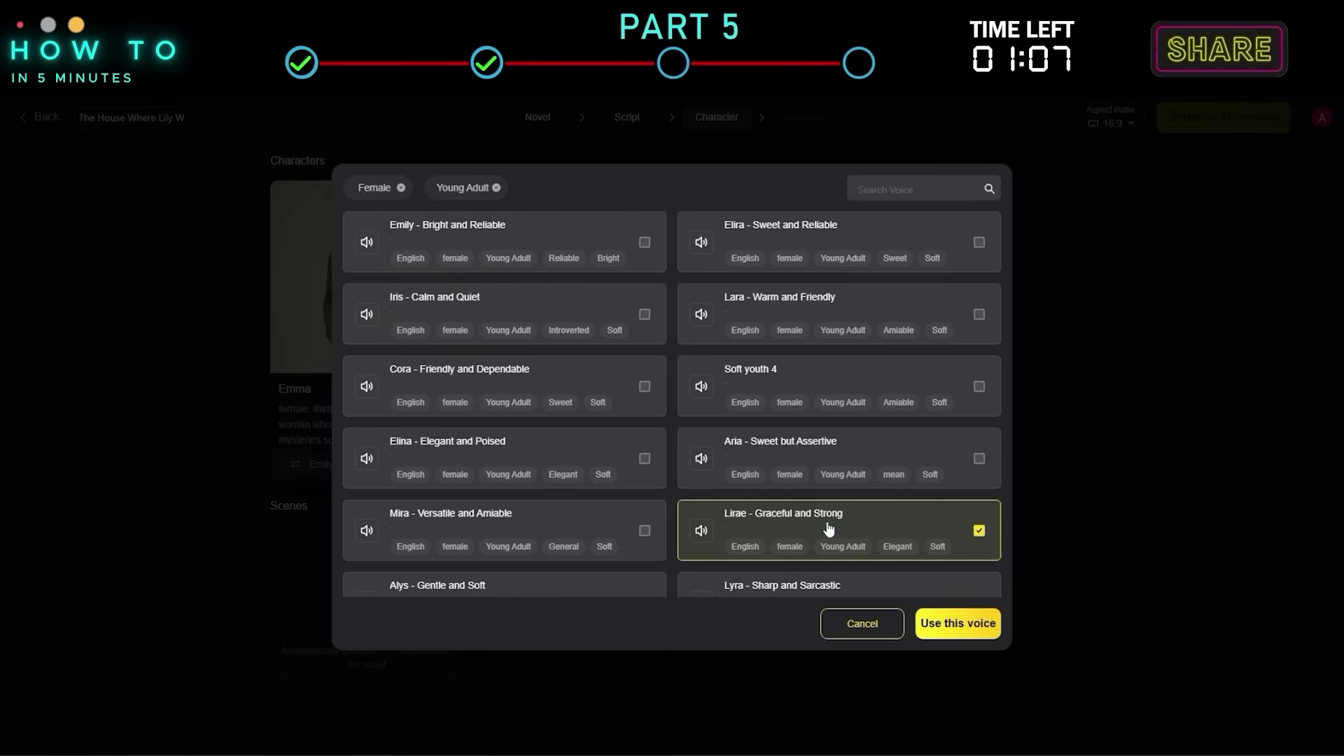
pyautogui.click(950, 623)
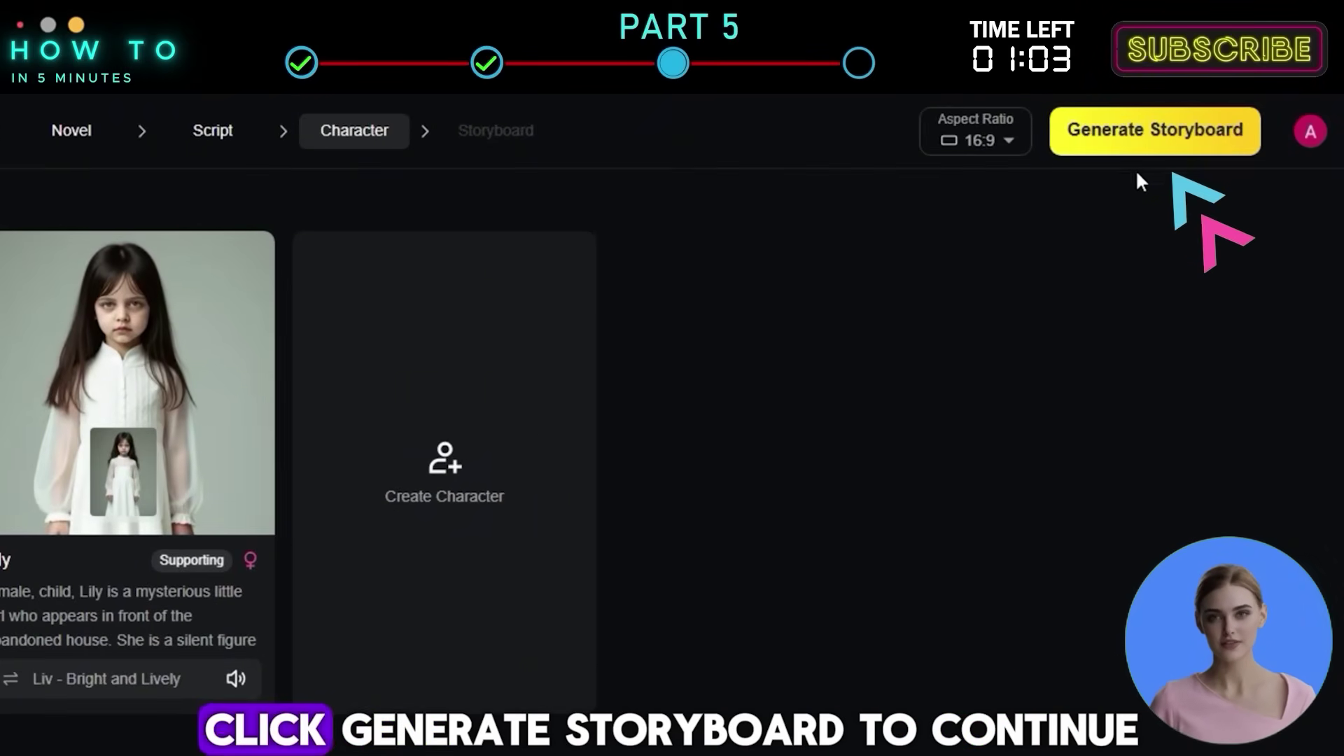
# Generate the storyboard and open shot 2 of Scene 1 for editing
pyautogui.click(1147, 146)
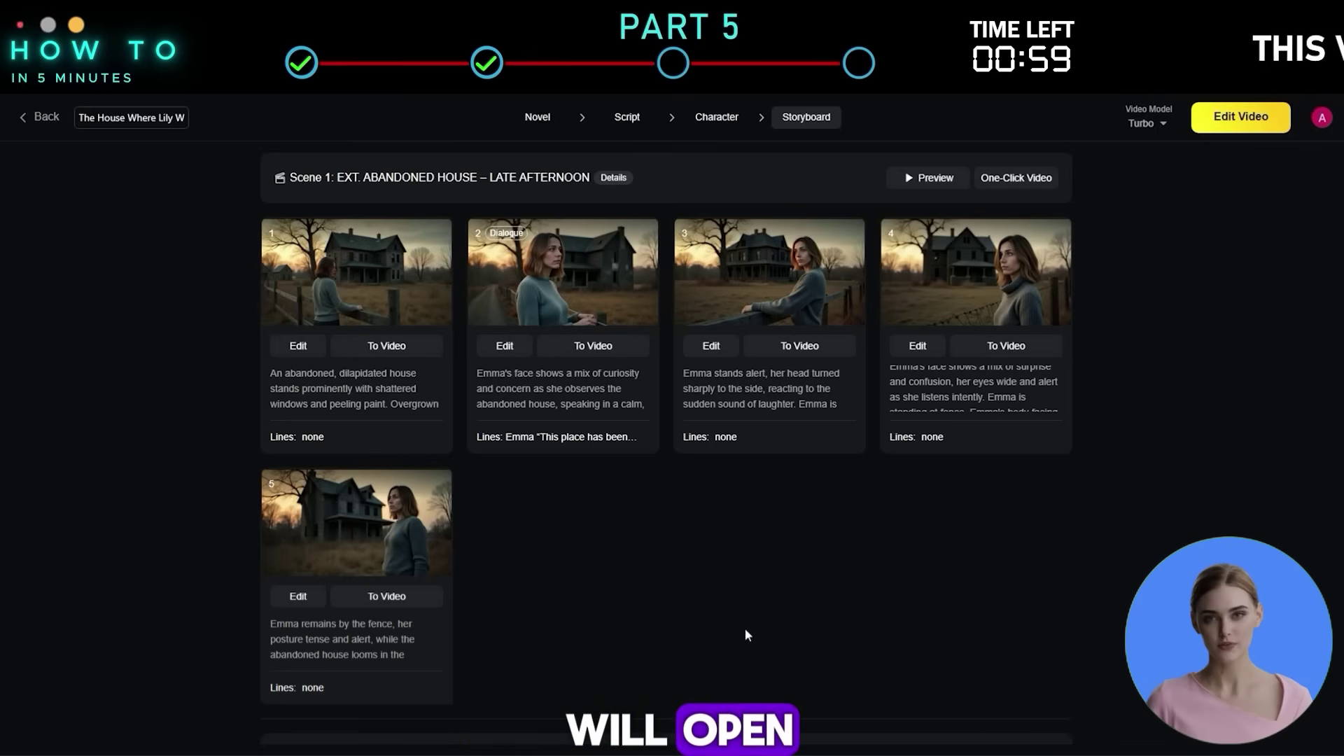
pyautogui.click(504, 346)
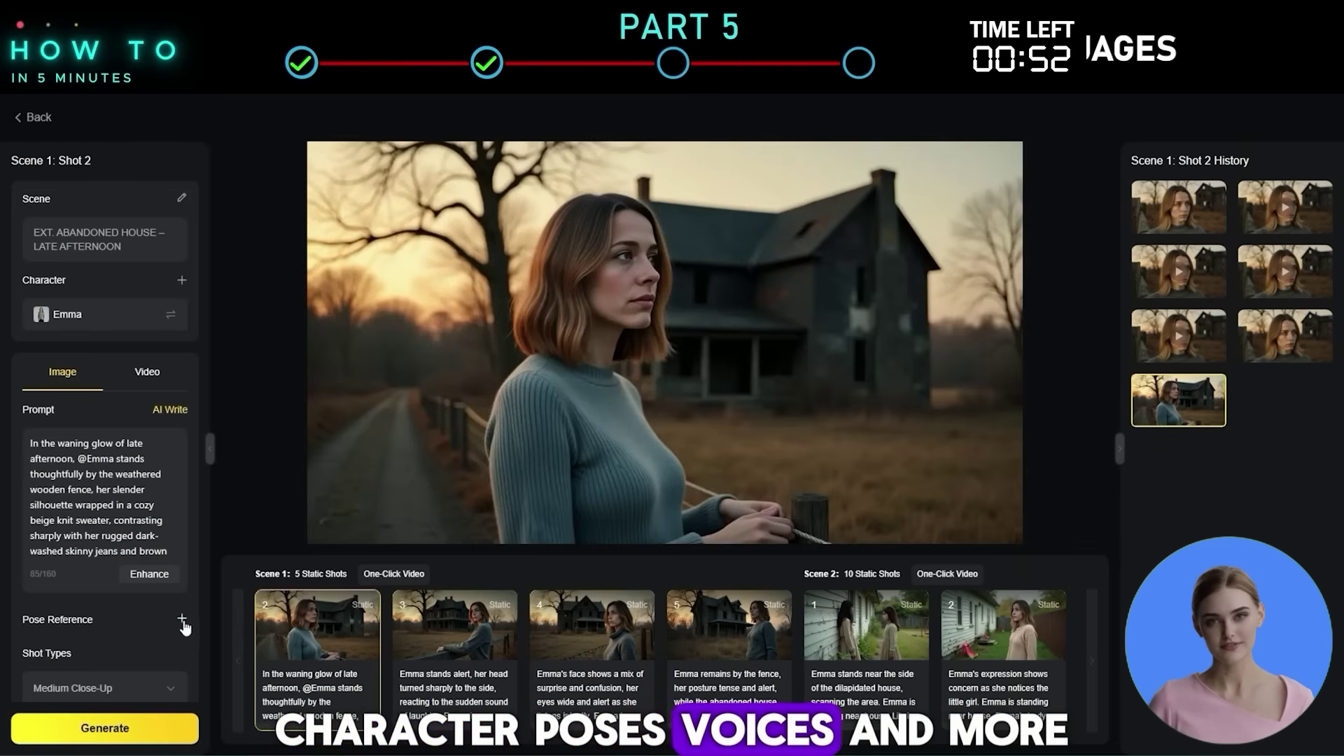
# Add the frowning head-and-shoulders sketch as the pose reference for Scene 1 shot 2
pyautogui.click(182, 620)
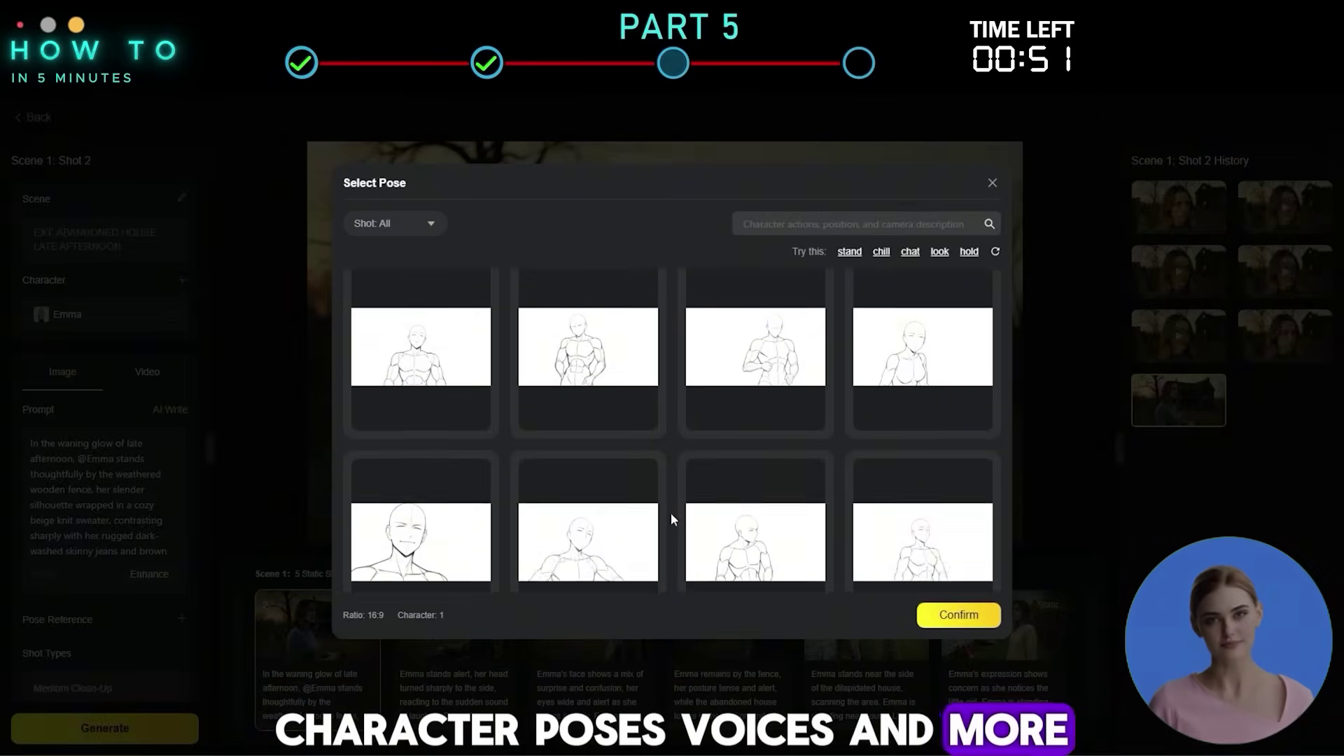
pyautogui.scroll(-2, 670, 514)
pyautogui.scroll(-1, 670, 514)
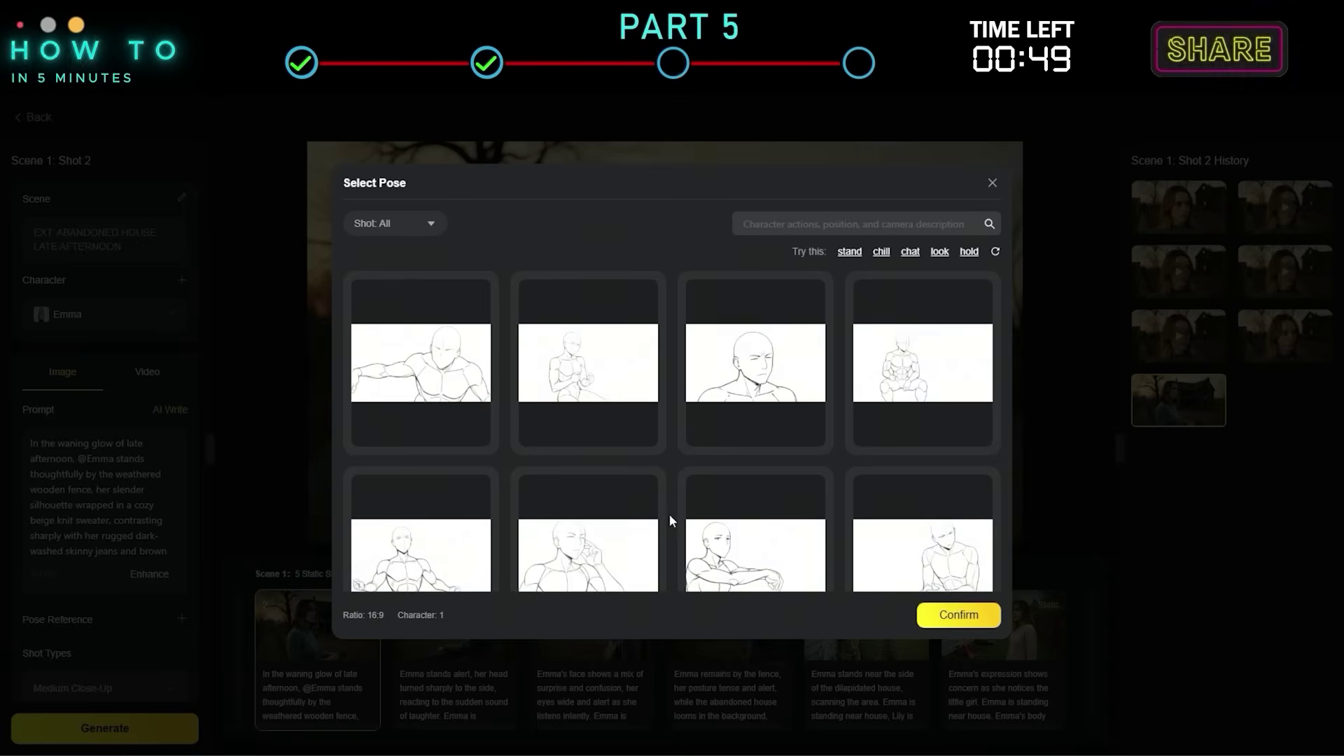
pyautogui.click(749, 414)
pyautogui.click(935, 613)
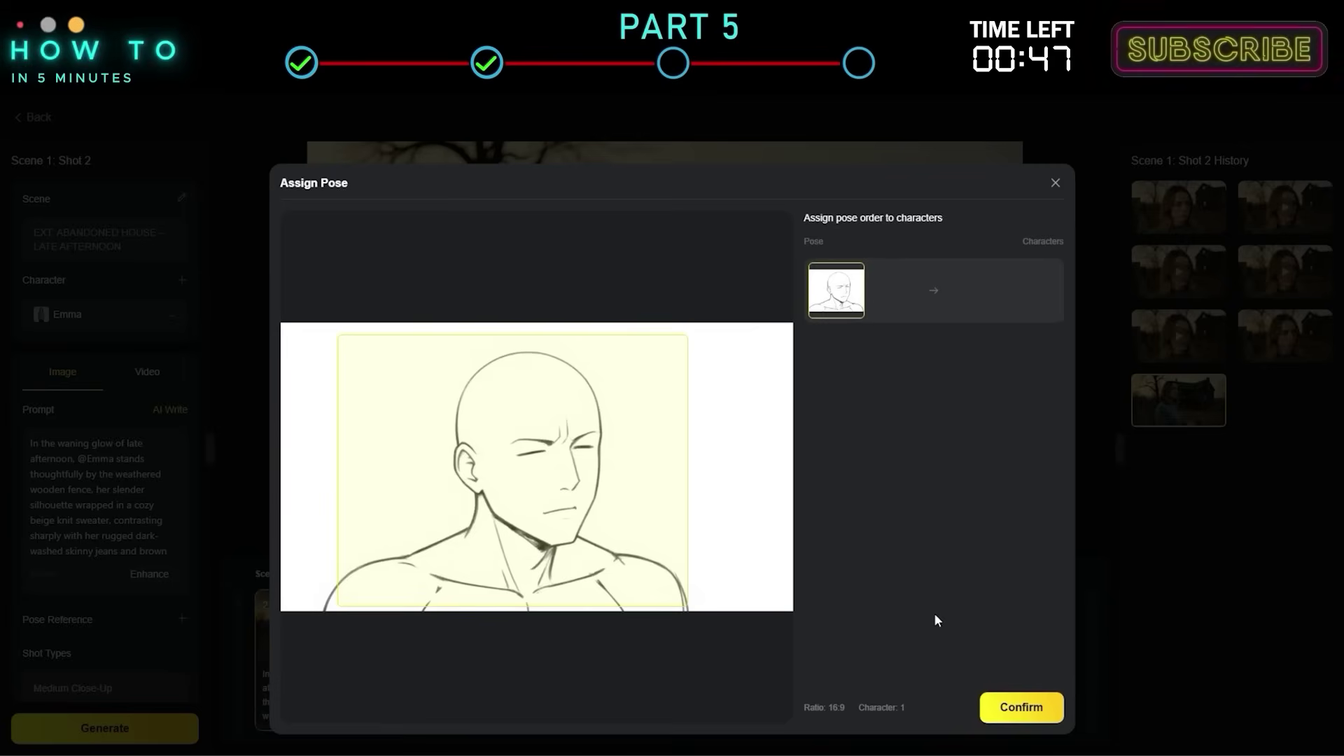
pyautogui.click(1024, 708)
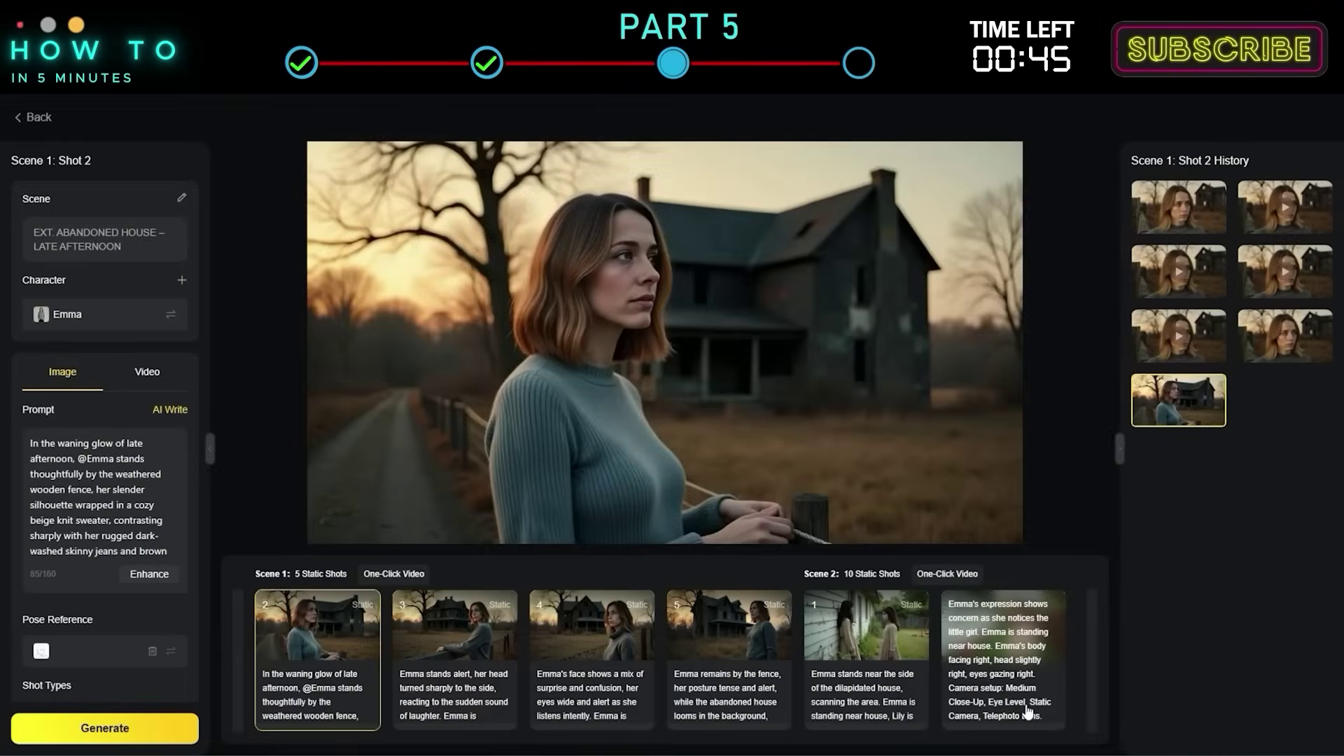
# Generate a new image for shot 2 with the Medium Close-Up shot type and Eye Level camera angle
pyautogui.scroll(-5, 99, 588)
pyautogui.click(124, 606)
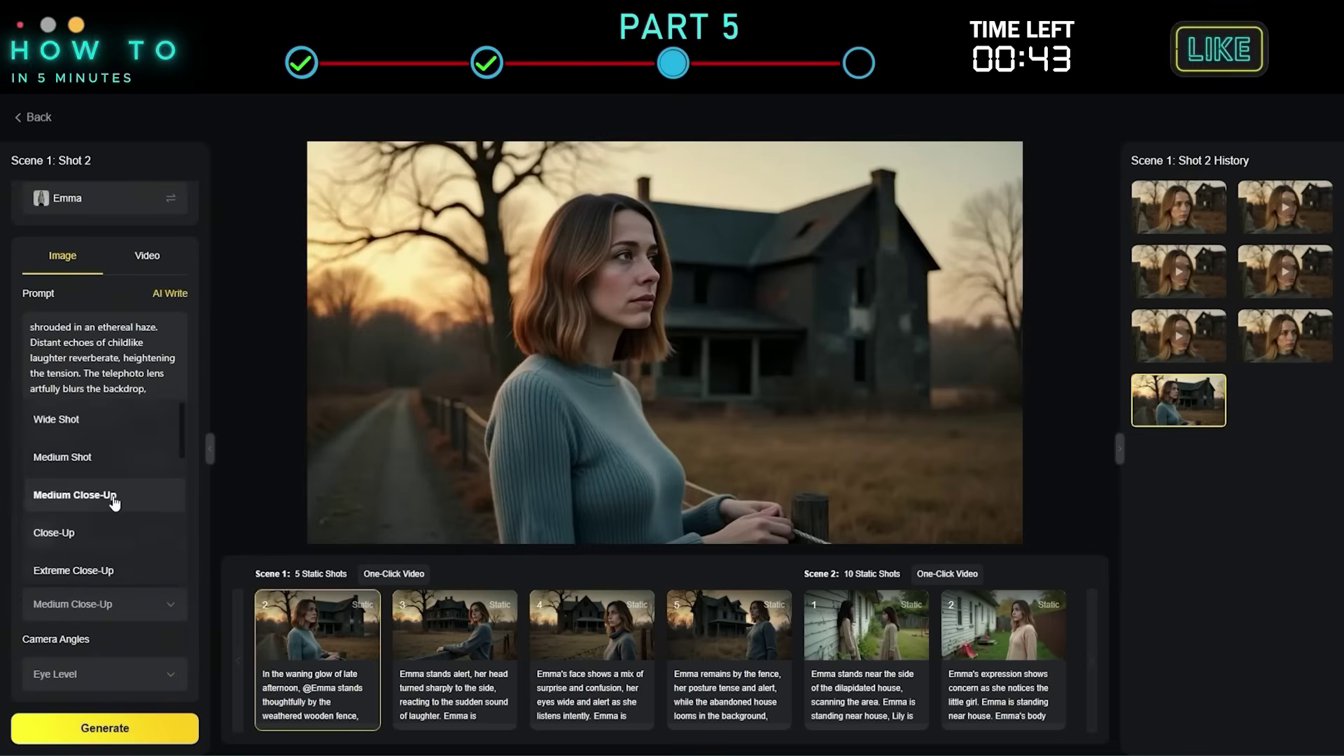
pyautogui.click(112, 495)
pyautogui.click(126, 674)
pyautogui.click(116, 490)
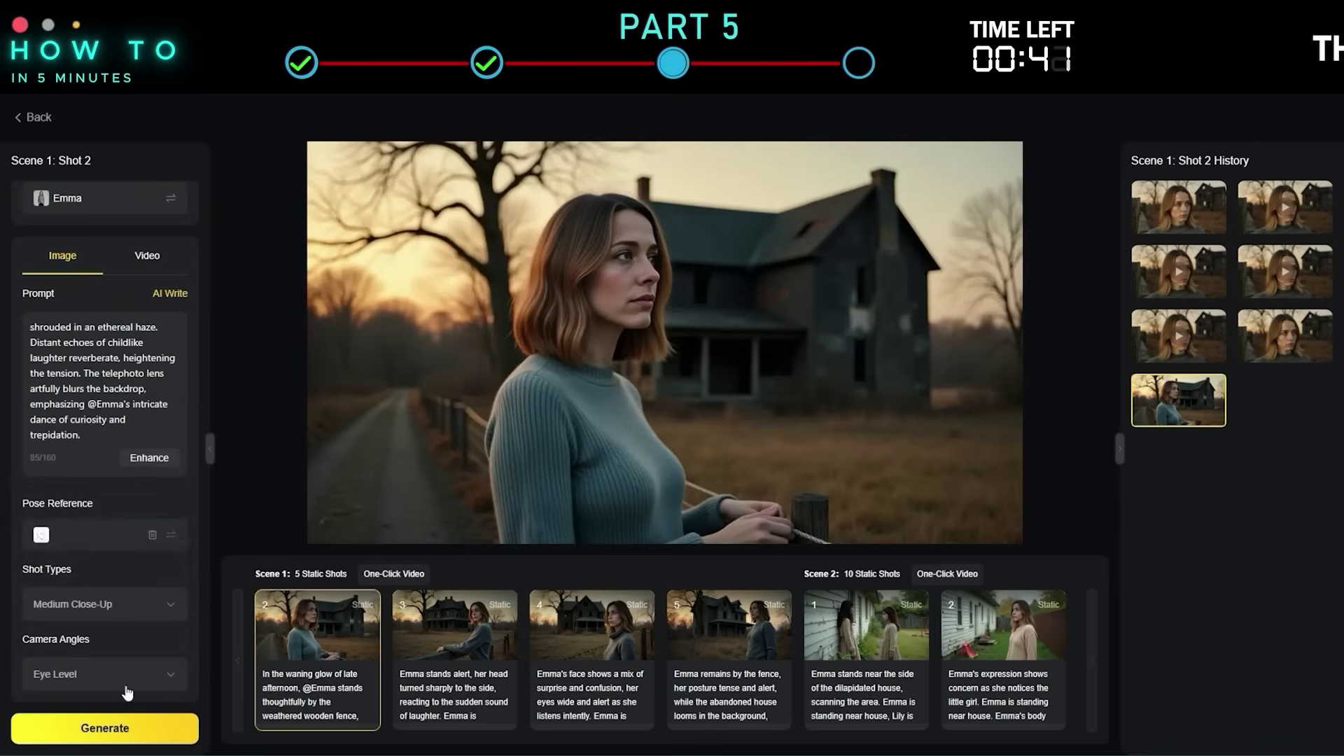
pyautogui.click(110, 725)
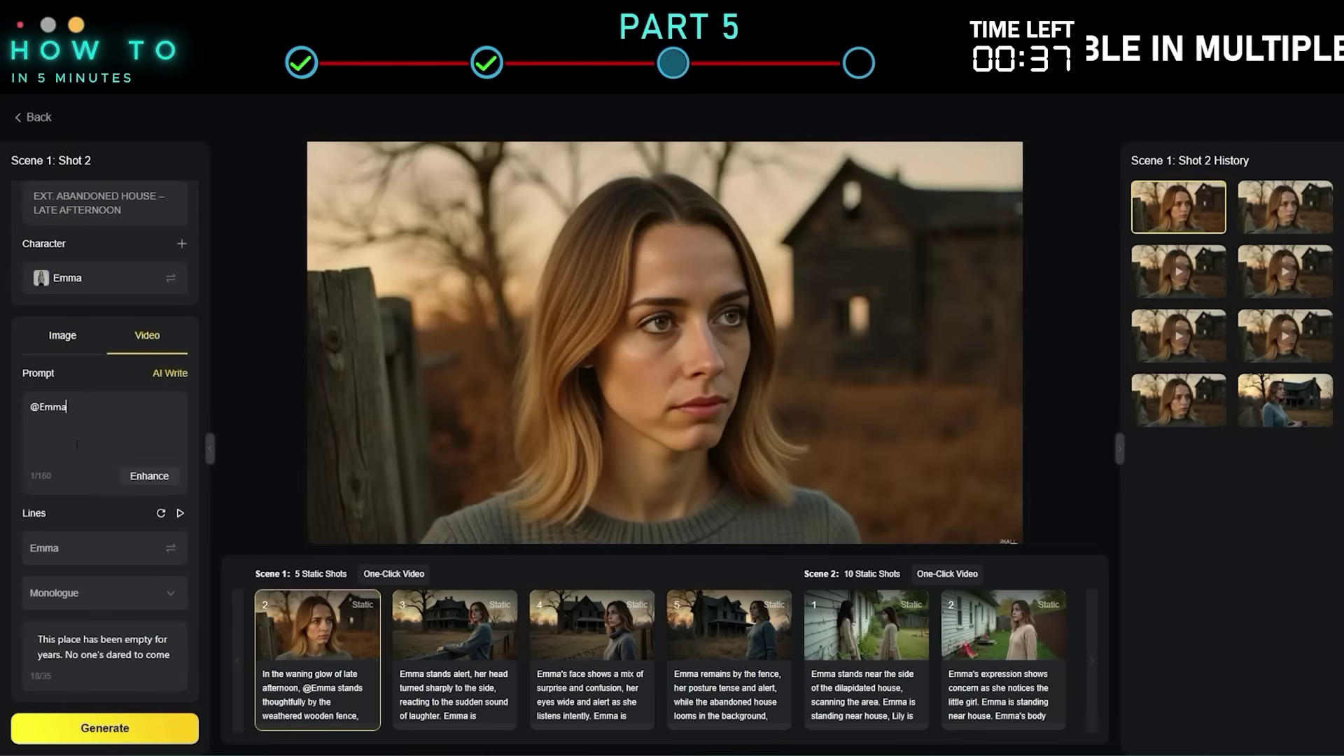
pyautogui.write('looks at abandoned hous')
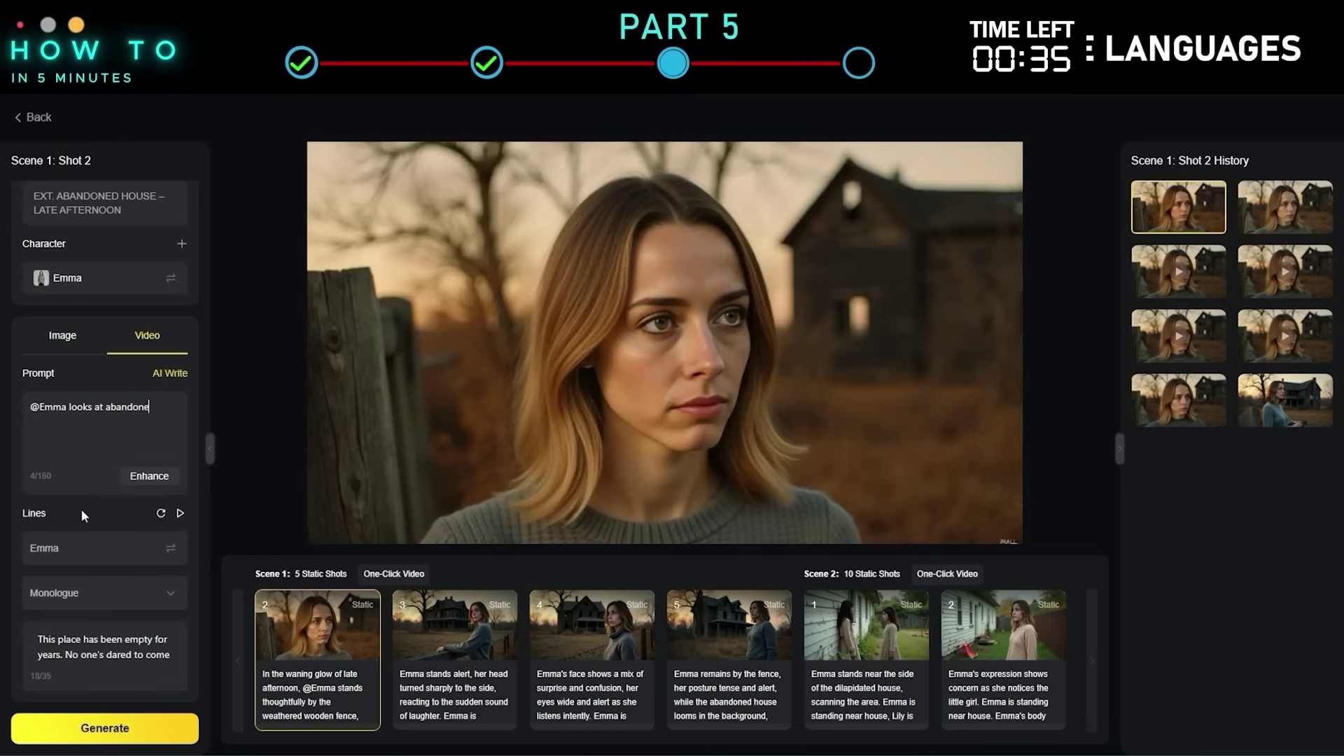
pyautogui.write('e behind her')
pyautogui.click(109, 735)
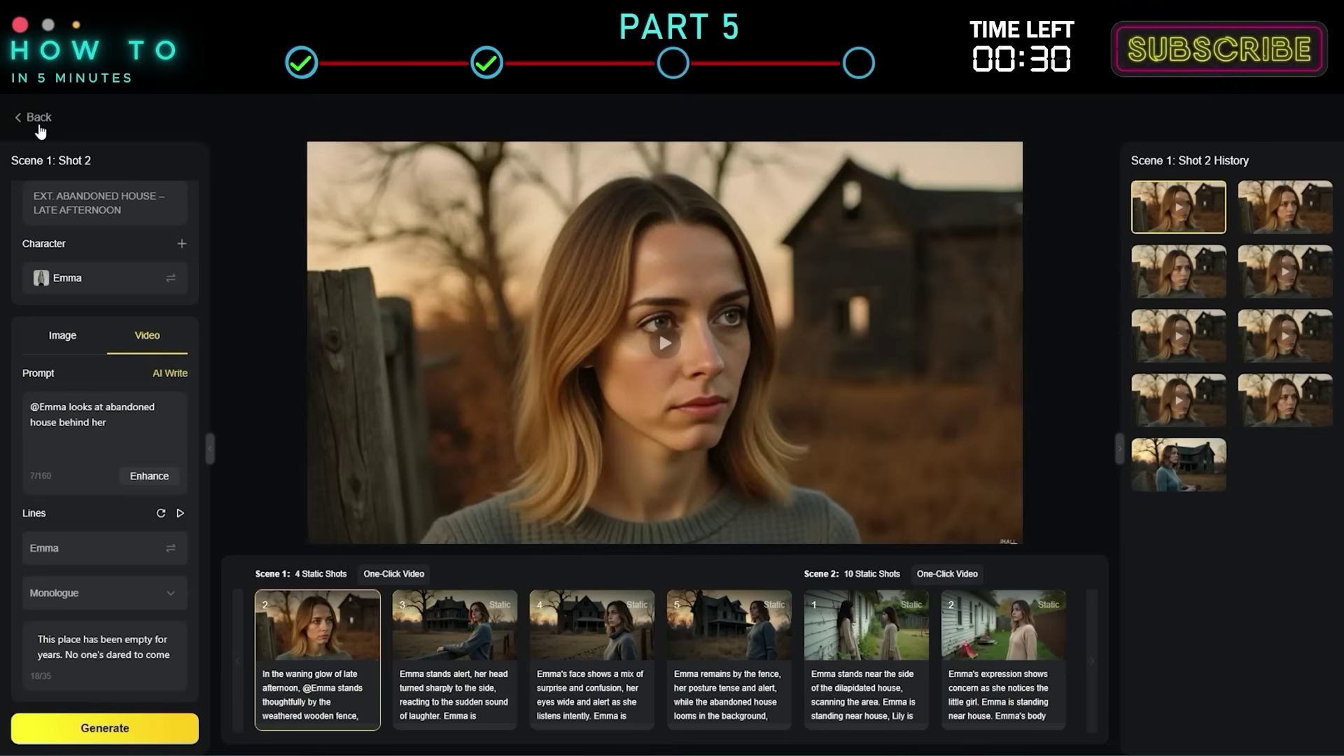
# Return to the storyboard and convert shots 1 and 3 of Scene 1 to video
pyautogui.click(38, 119)
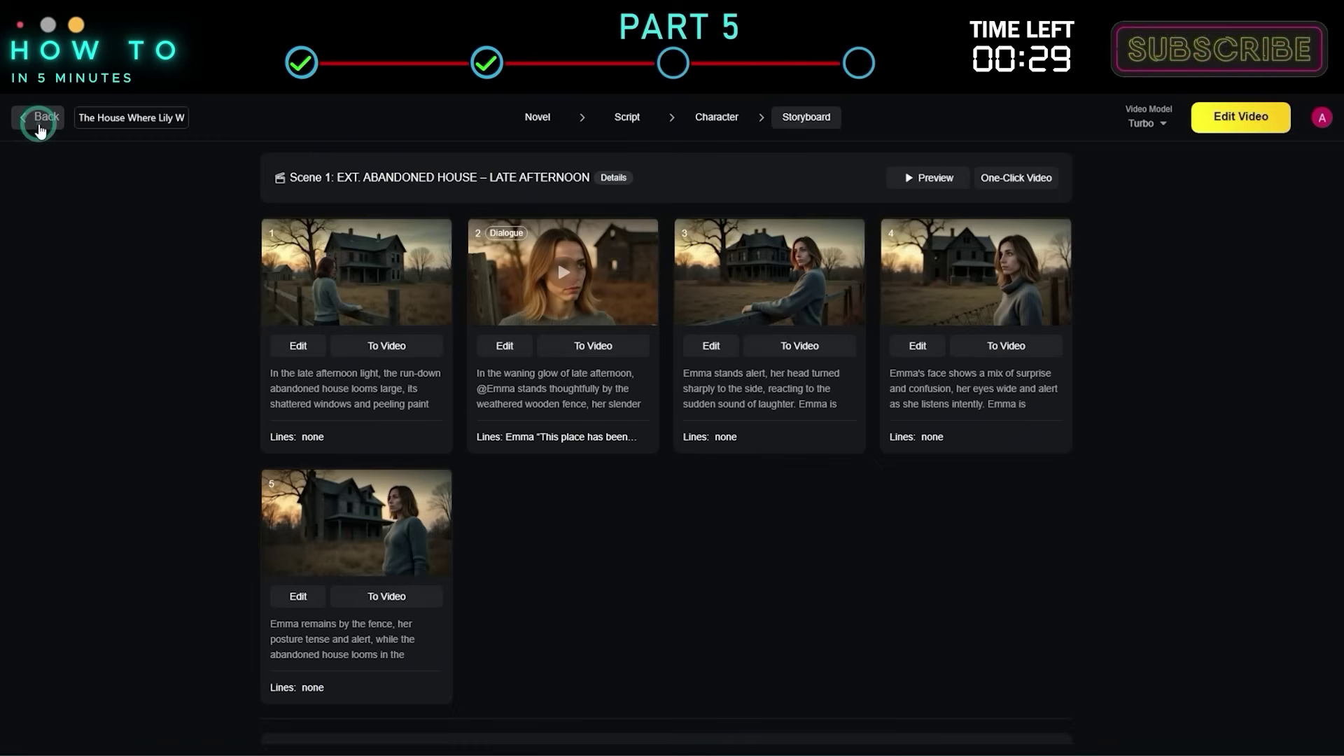
pyautogui.click(372, 345)
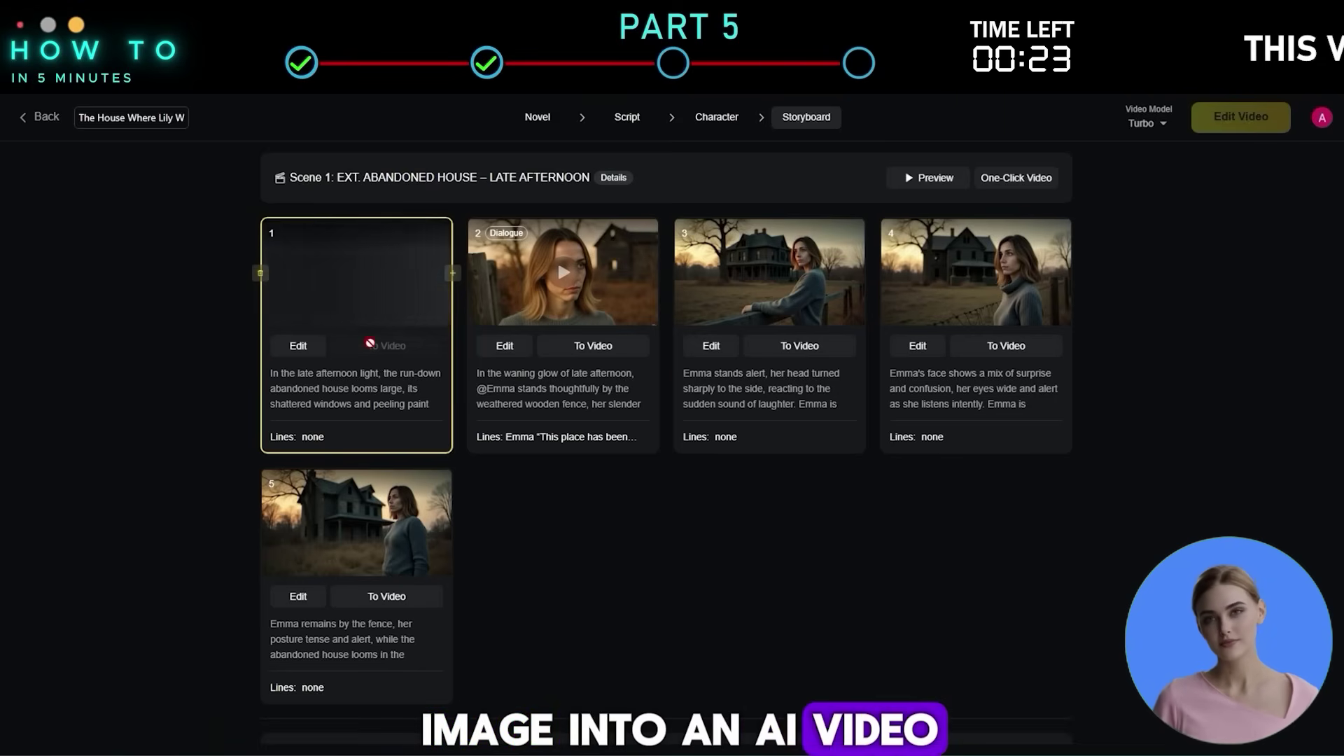
pyautogui.click(802, 347)
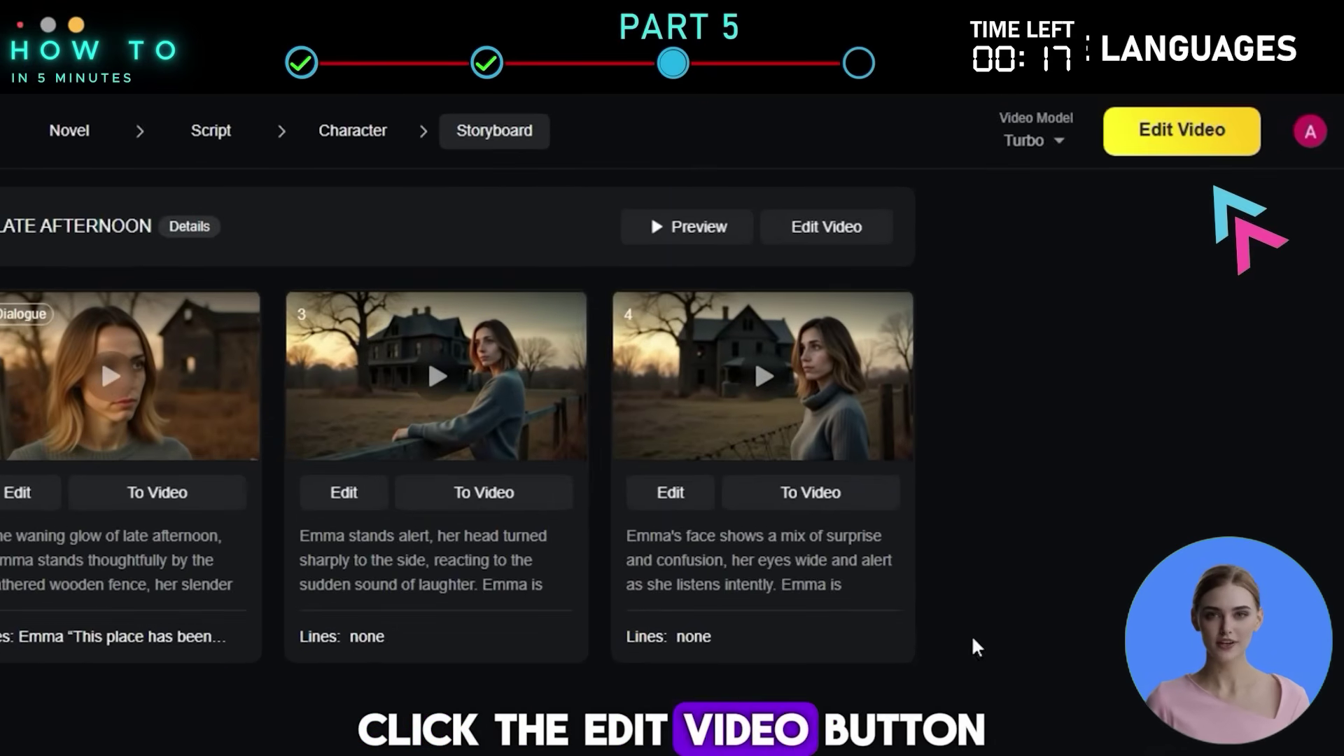
# Open the episode in the video editor, enlarge the timeline, and look through the subtitle, filter, transition and effect options
pyautogui.click(1176, 156)
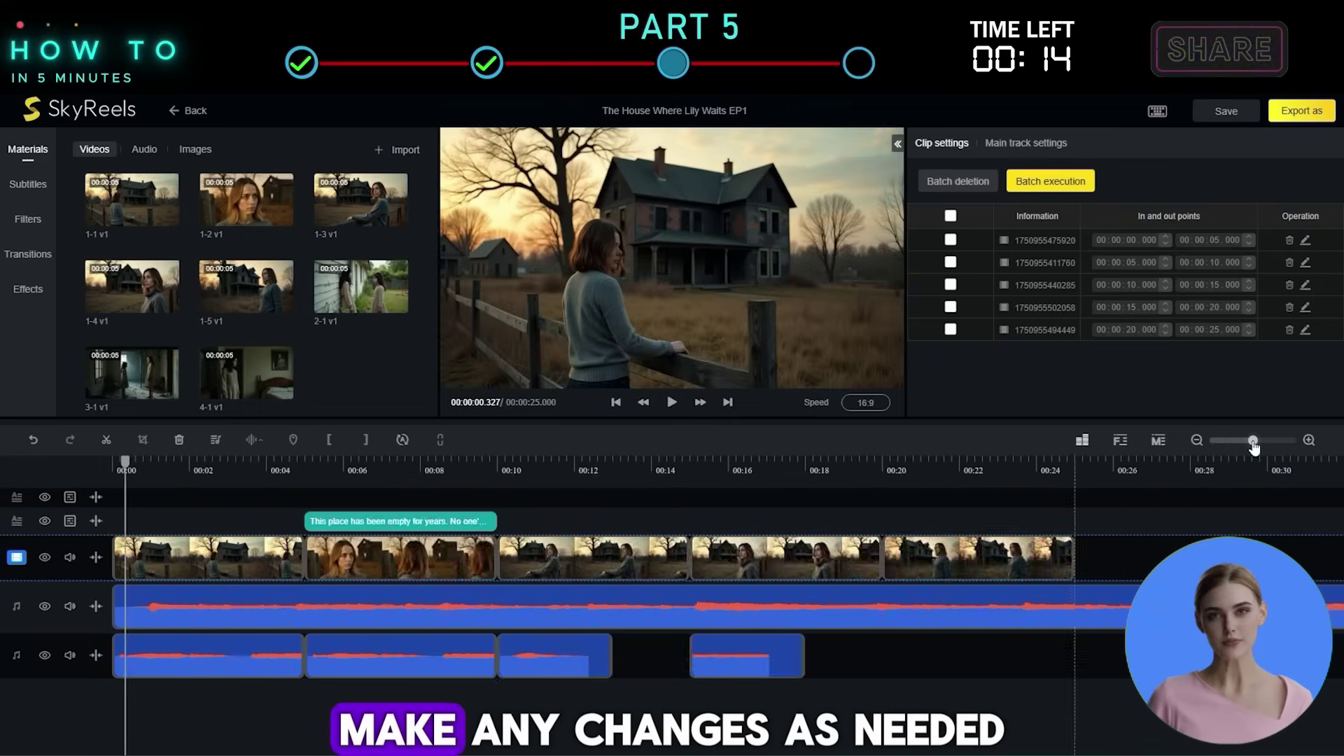
pyautogui.moveTo(1253, 441); pyautogui.dragTo(1281, 441)
pyautogui.hscroll(5, 630, 560)
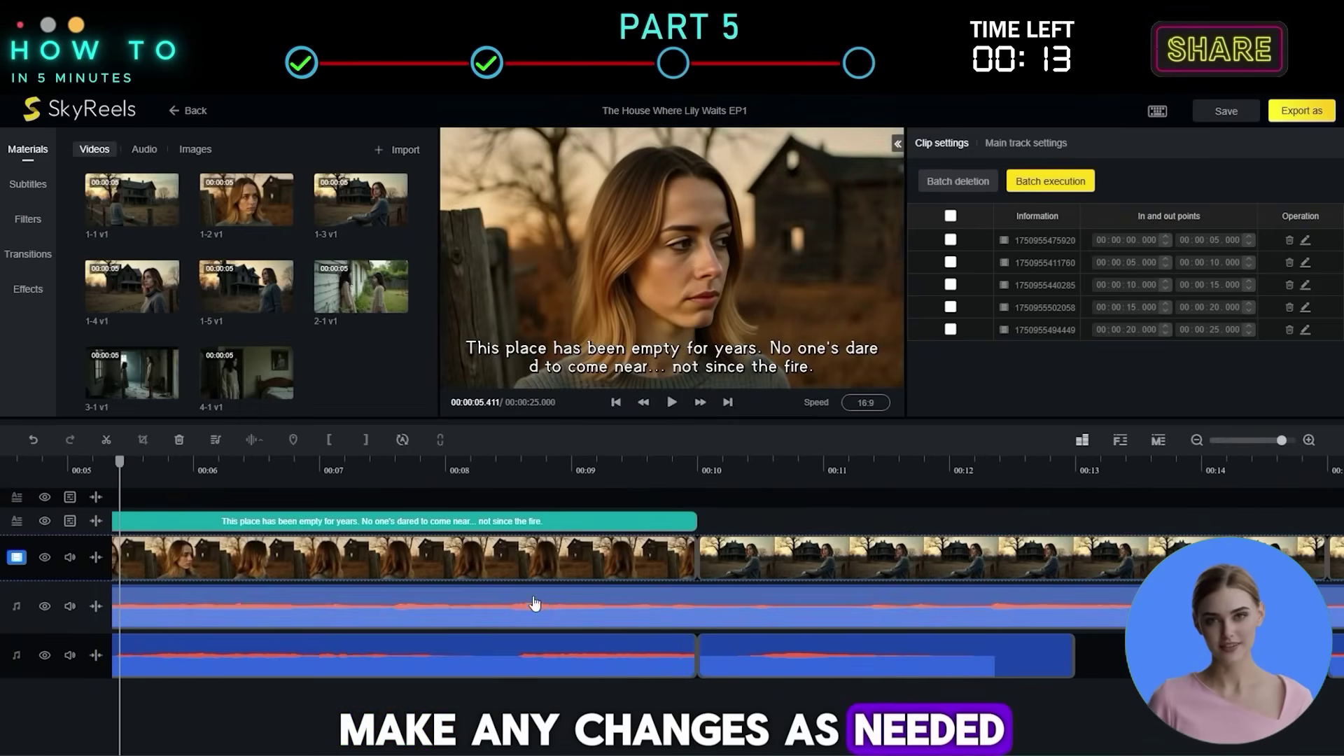
pyautogui.click(28, 185)
pyautogui.click(28, 220)
pyautogui.click(28, 254)
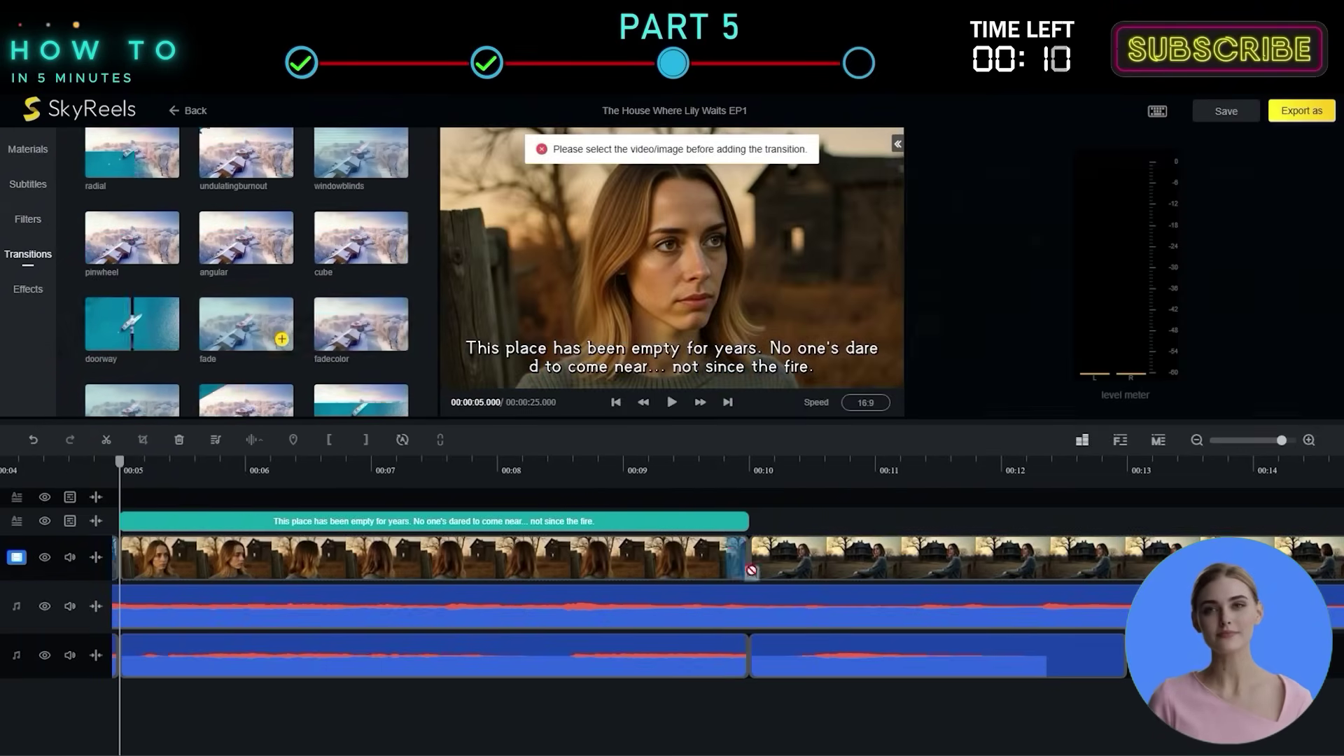
pyautogui.click(28, 289)
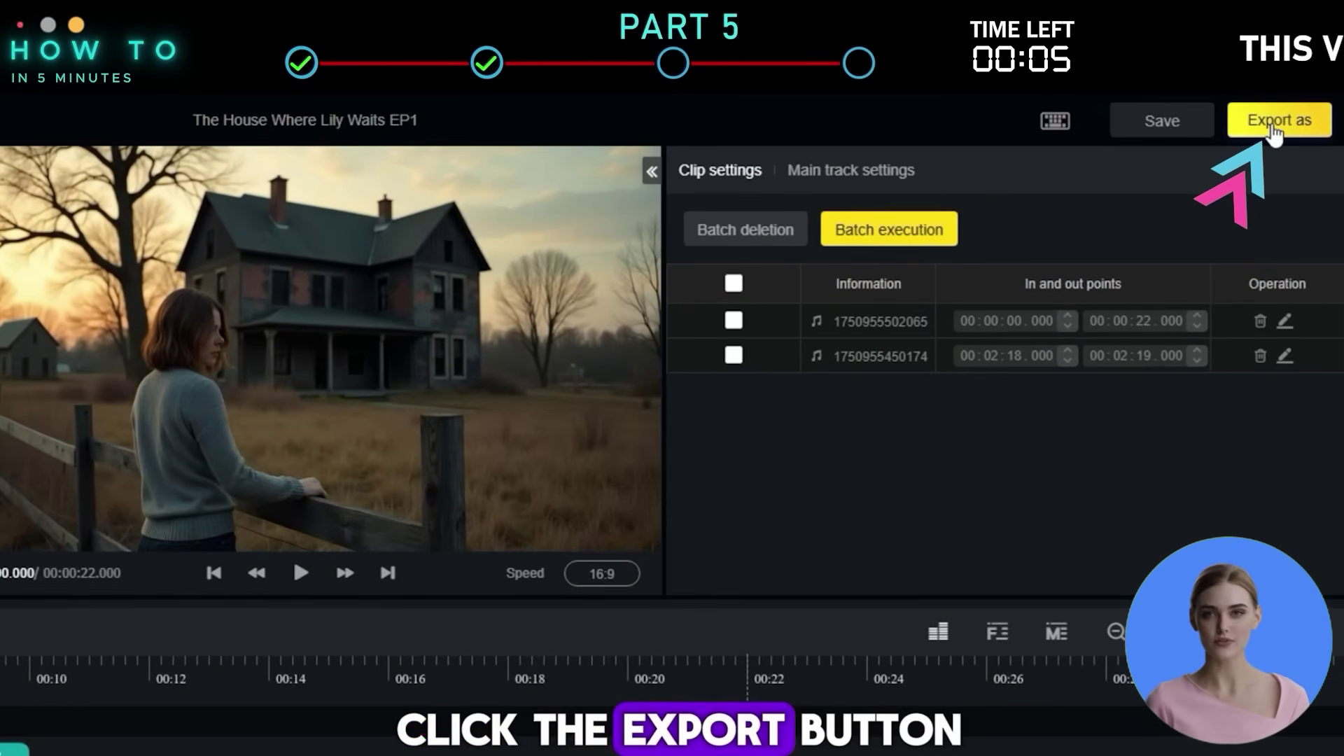
# Export the edited episode as a downloaded video
pyautogui.click(1301, 110)
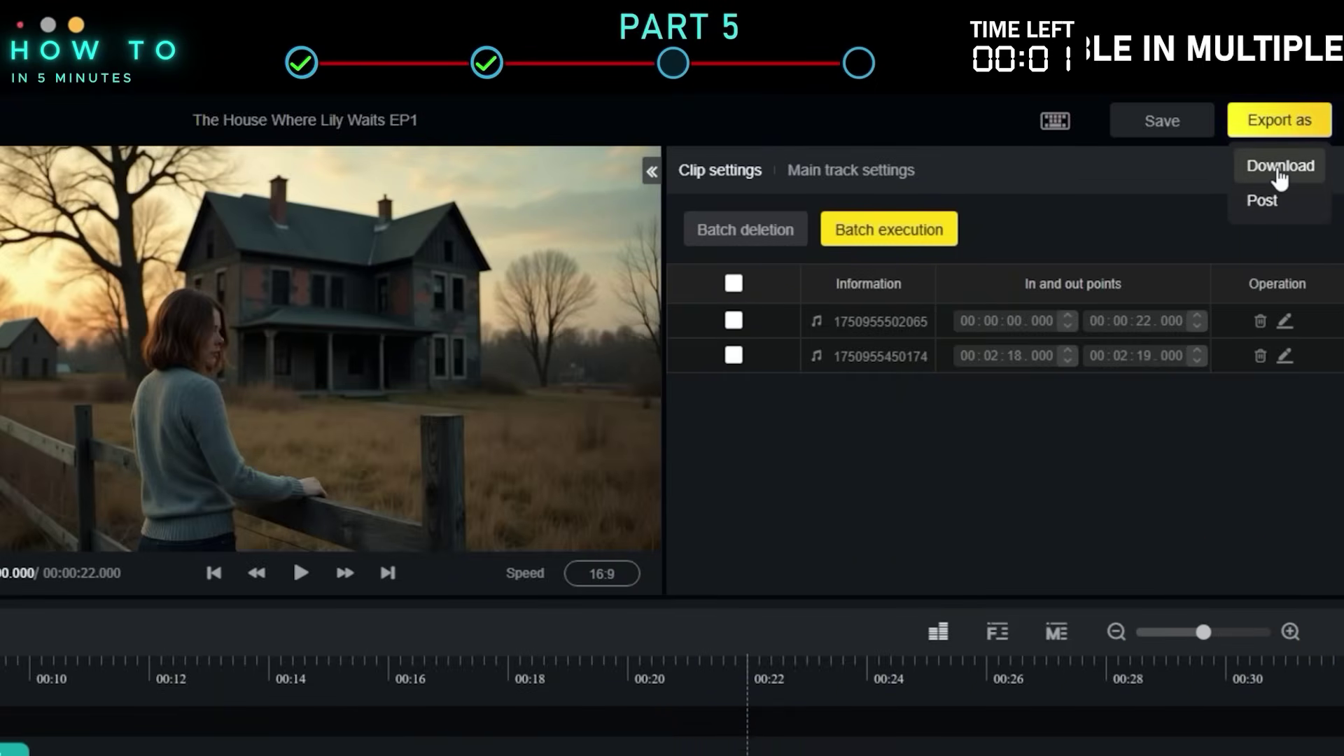
pyautogui.click(1280, 168)
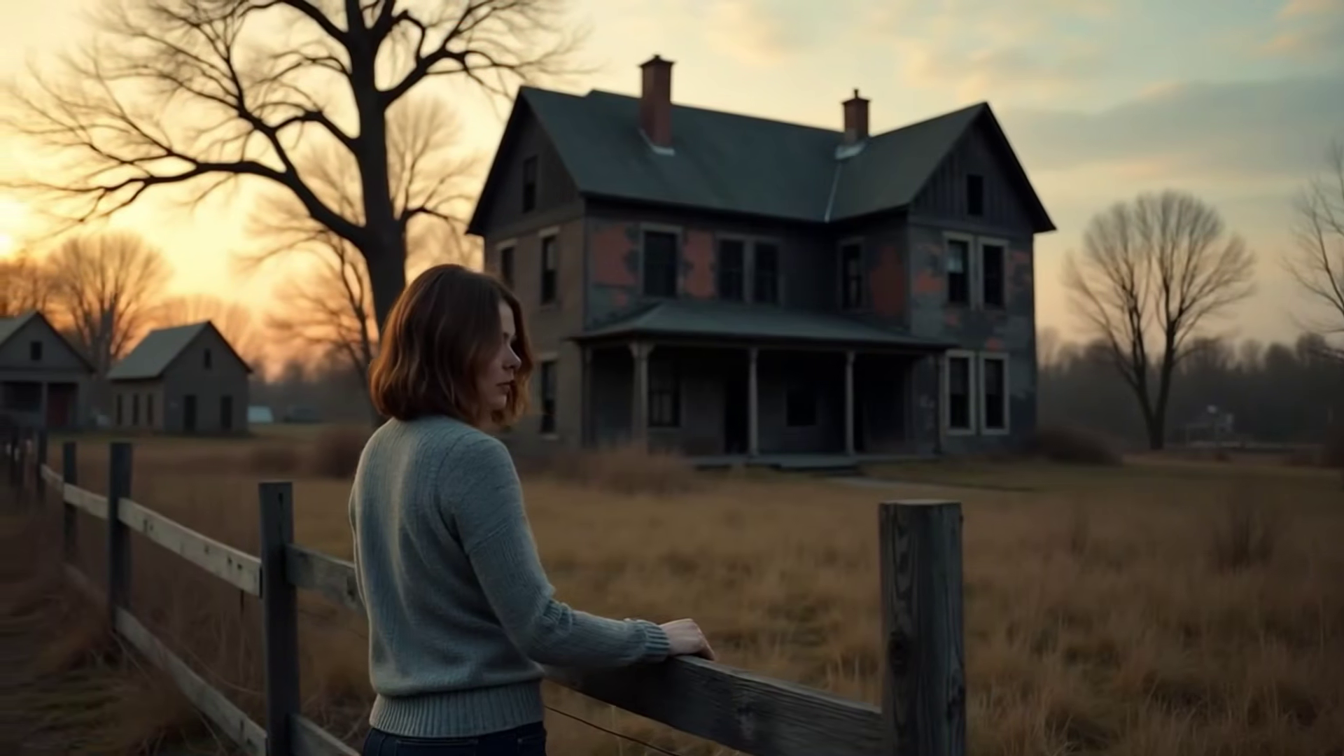
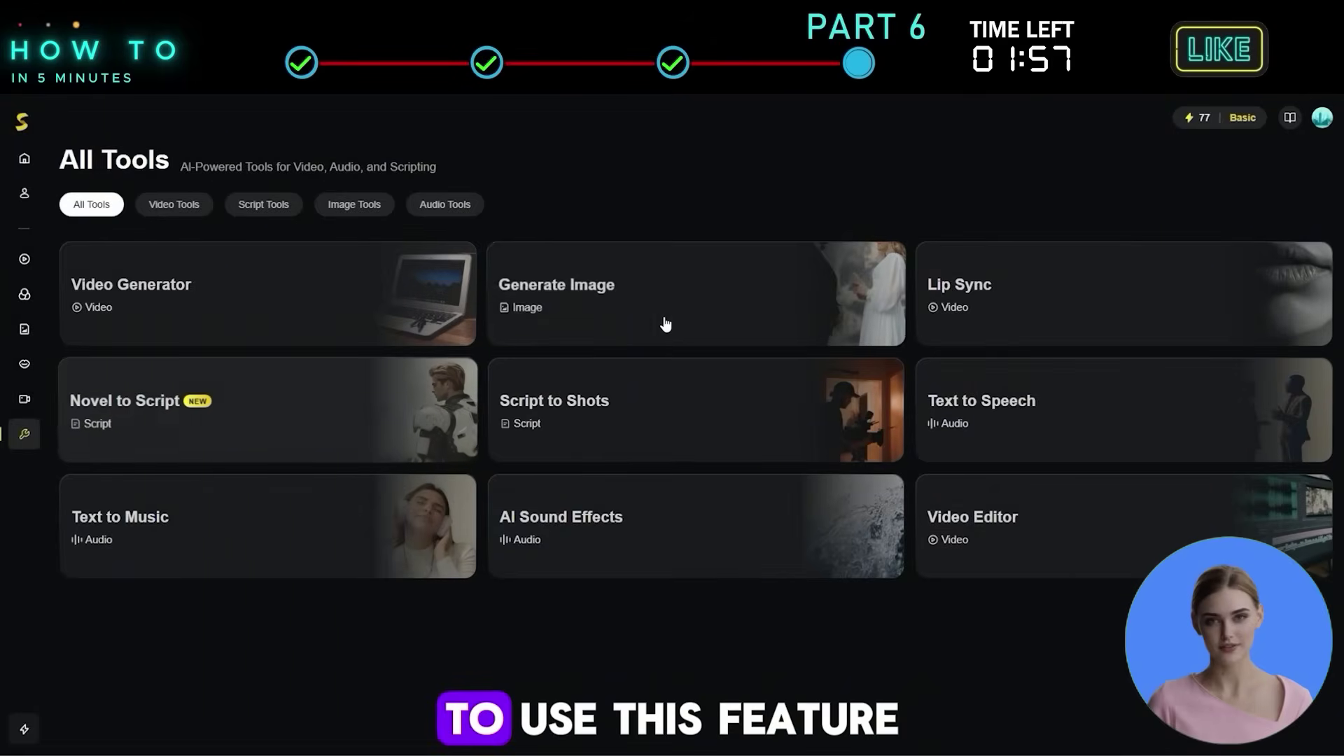
# In the Generate Image tool, have AI Write expand "Night city street" and use the result as the image prompt
pyautogui.click(764, 302)
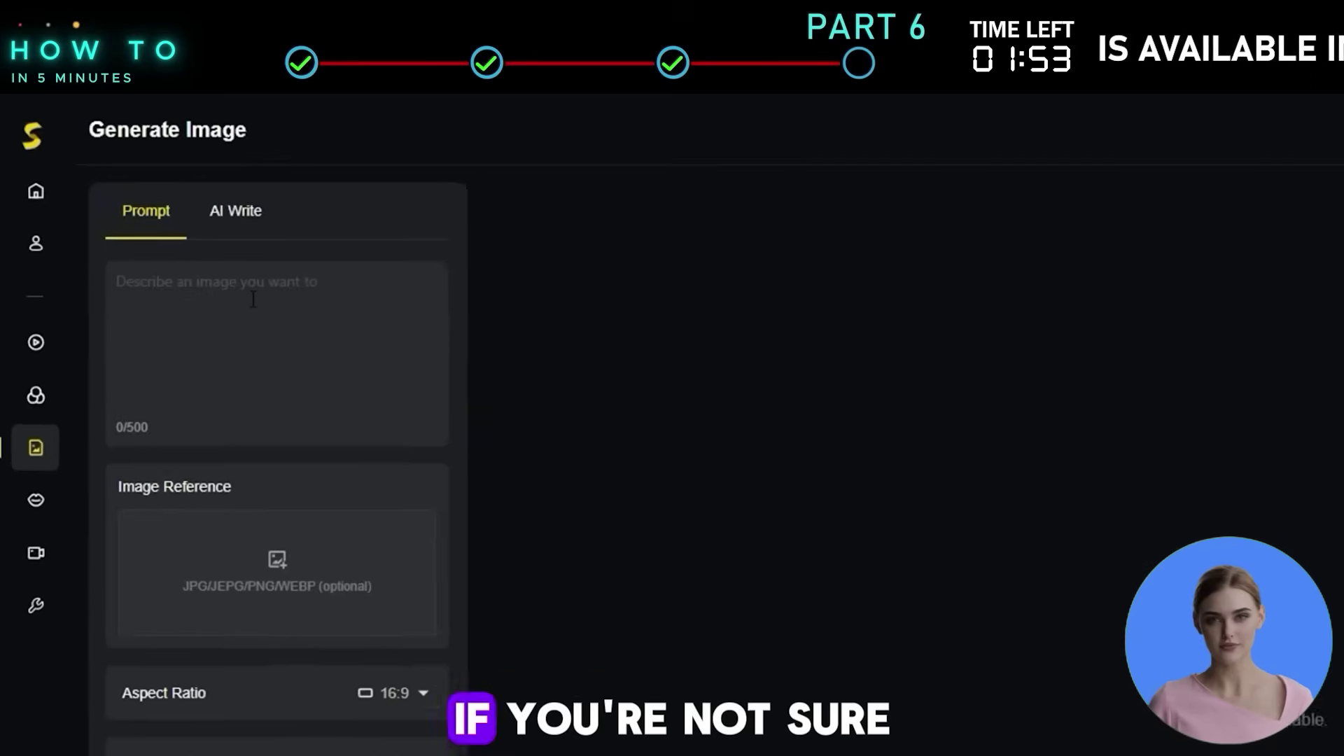
pyautogui.click(355, 365)
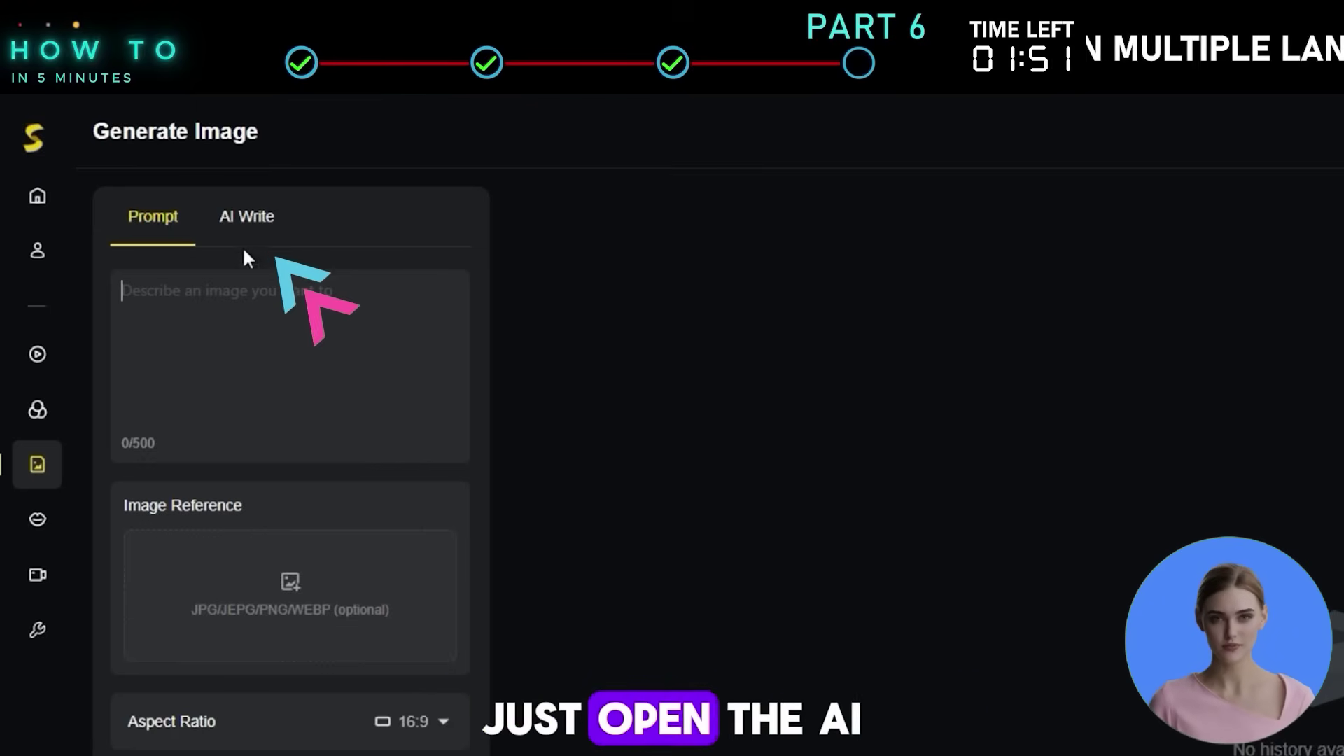
pyautogui.click(242, 222)
pyautogui.write('Night city street')
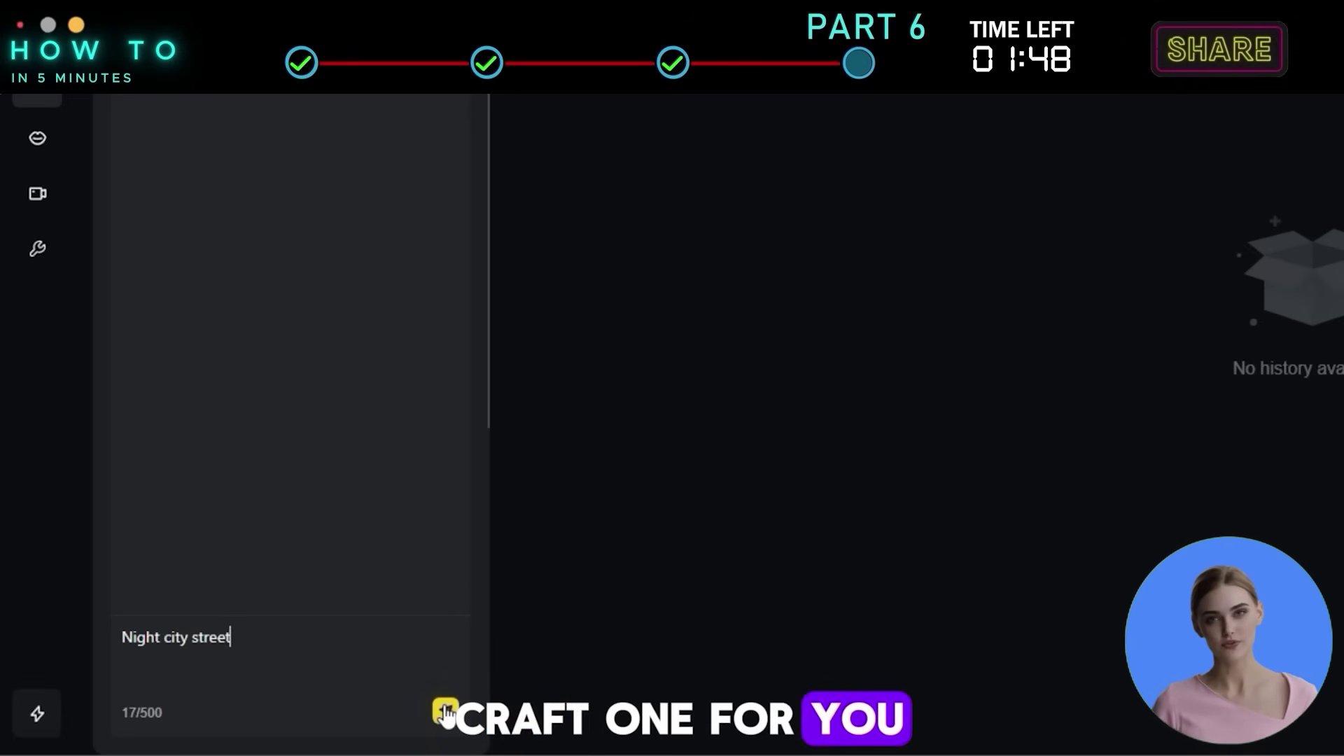
pyautogui.press('Return')
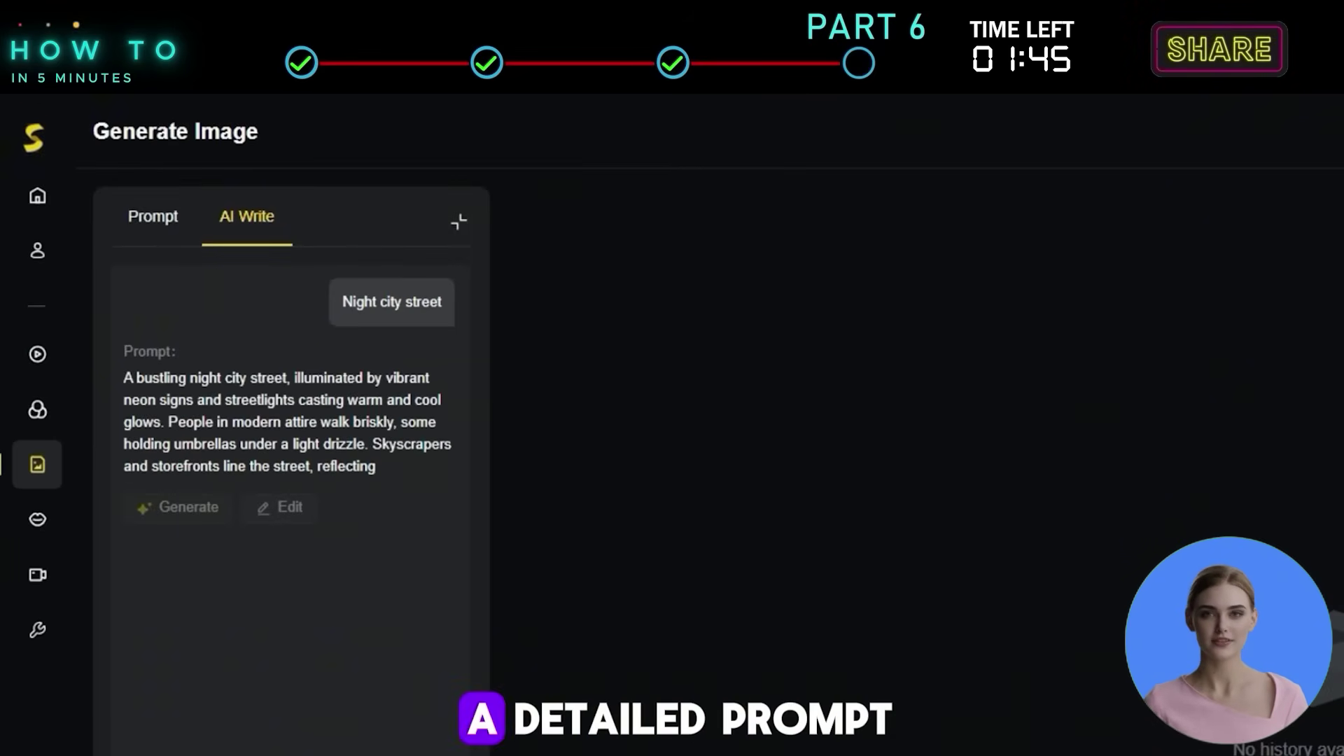
pyautogui.click(155, 222)
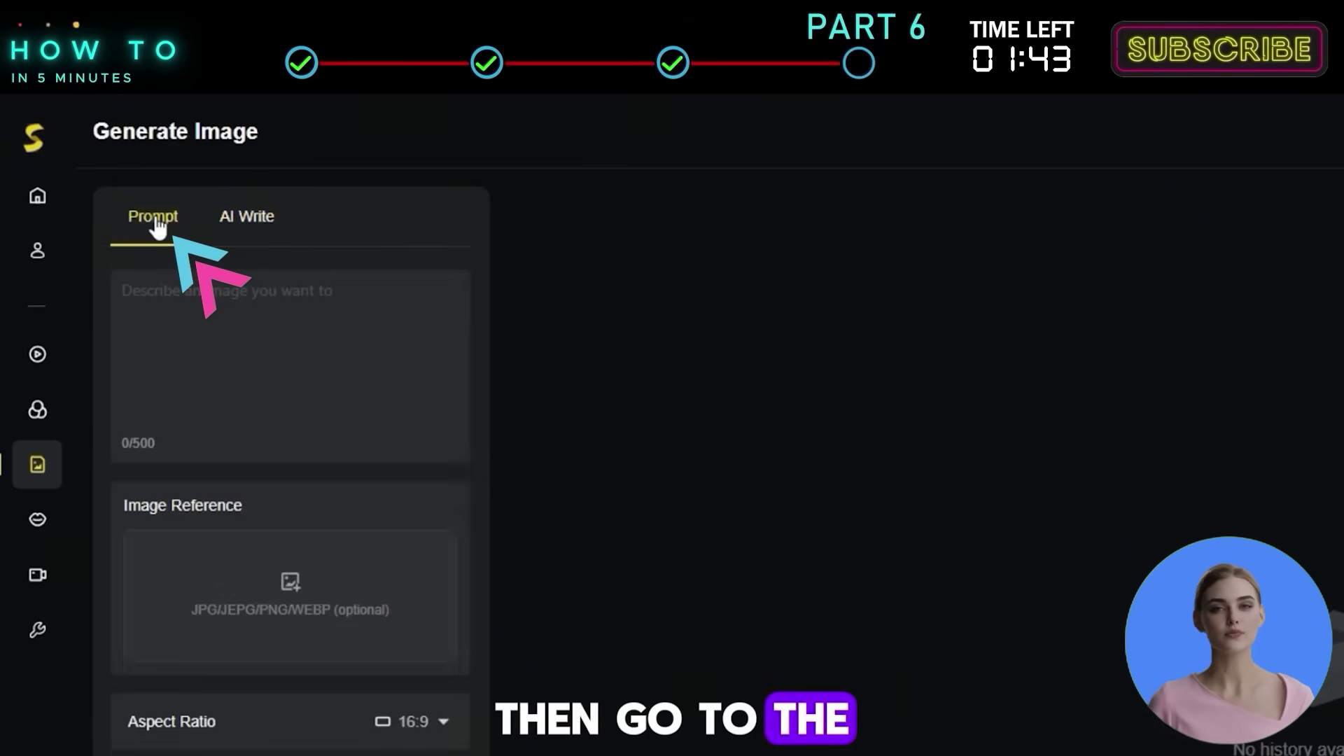
pyautogui.hotkey('ctrl', 'v')
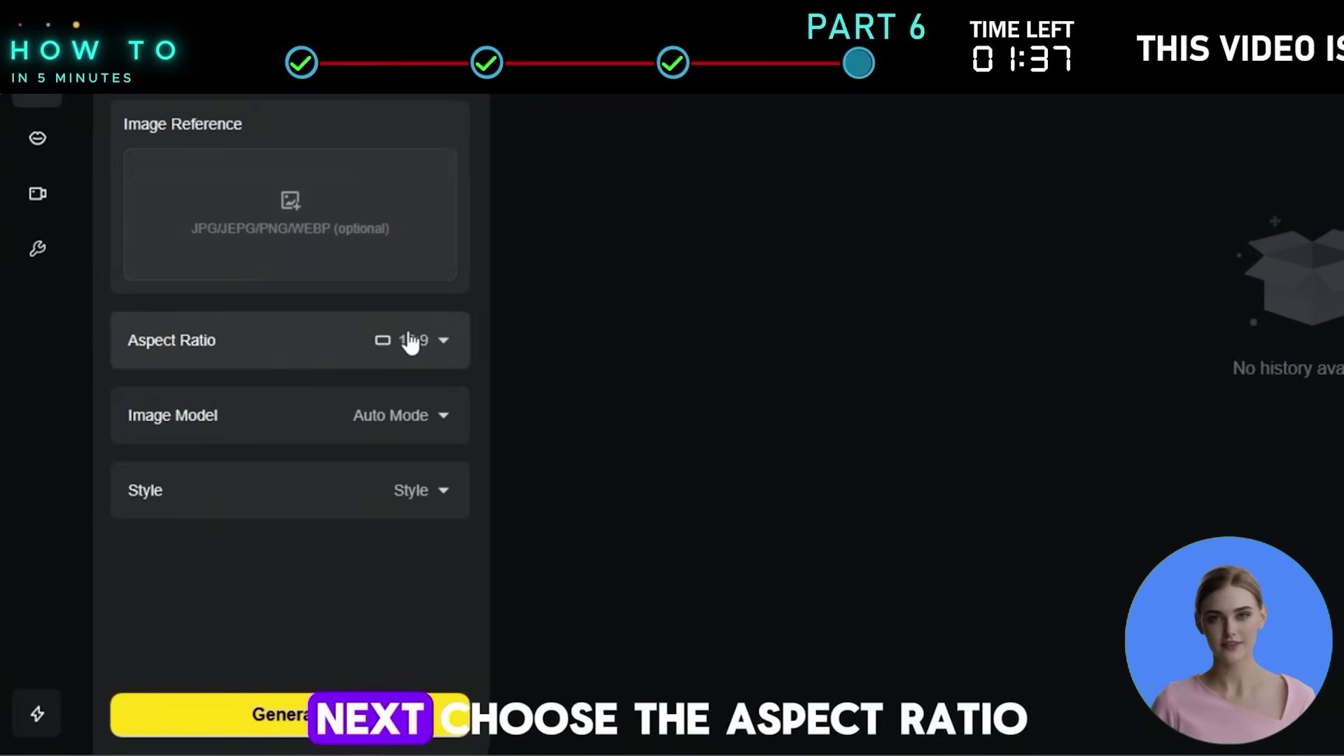
# Generate the night city street images with the 16:9 aspect ratio, Auto Mode image model and Realistic style
pyautogui.click(443, 568)
pyautogui.click(443, 341)
pyautogui.click(436, 418)
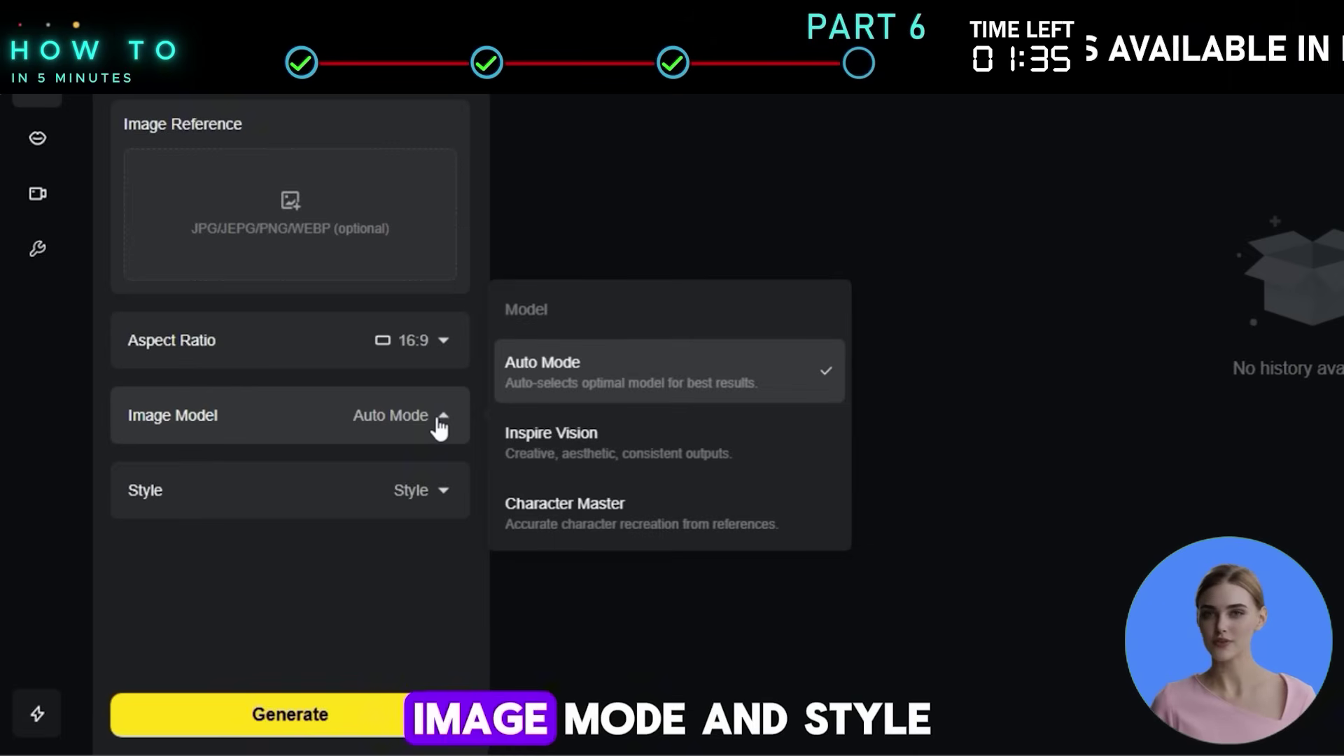
pyautogui.click(438, 492)
pyautogui.scroll(-3, 645, 459)
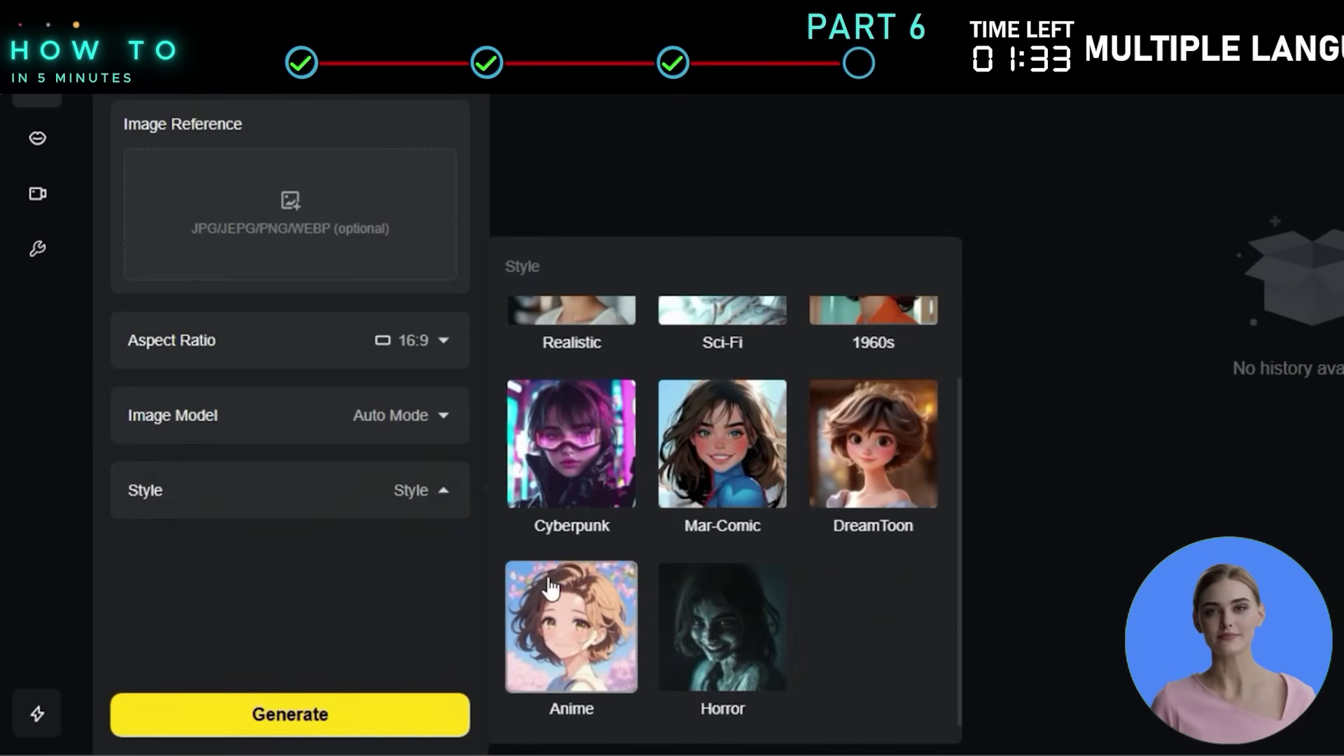
pyautogui.scroll(3, 573, 397)
pyautogui.click(573, 396)
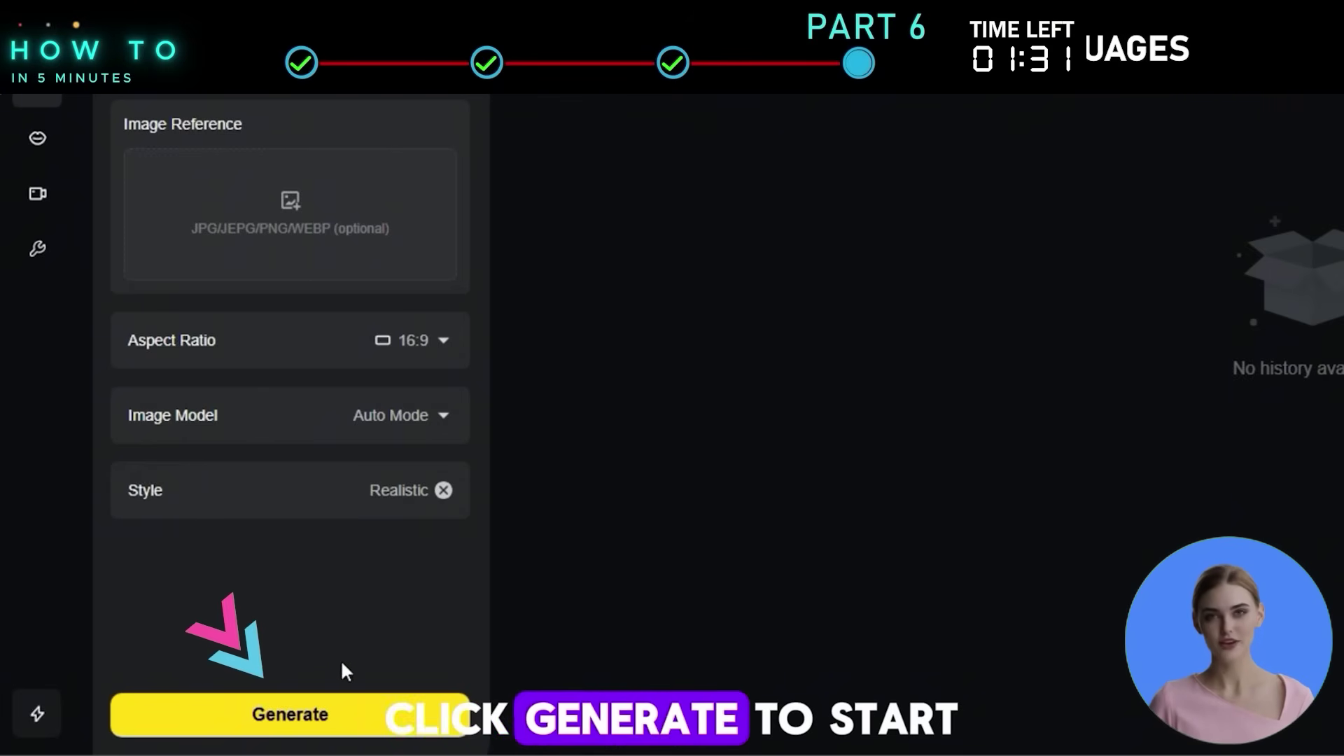
pyautogui.click(375, 726)
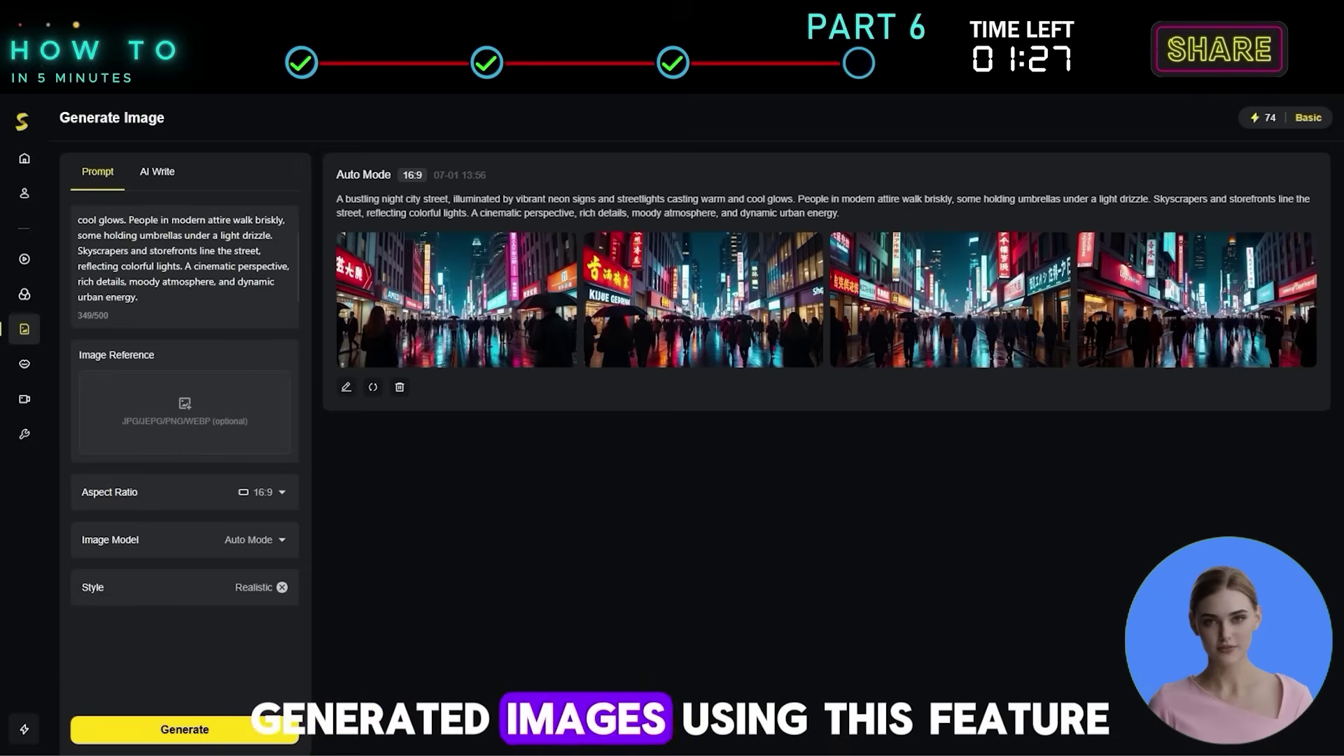
pyautogui.moveTo(744, 365)
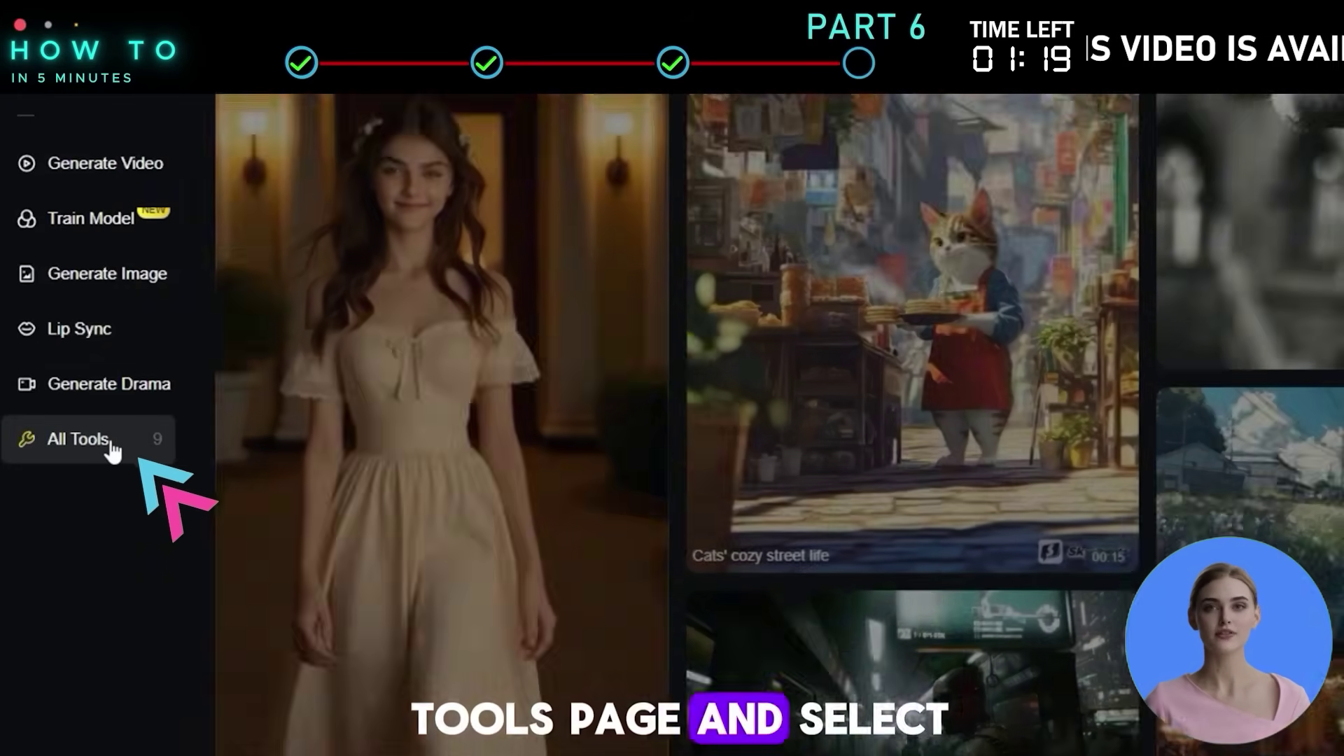
# Open the Text to Music tool and generate an instrumental track from the description "Cinematic Calm Music"
pyautogui.click(112, 452)
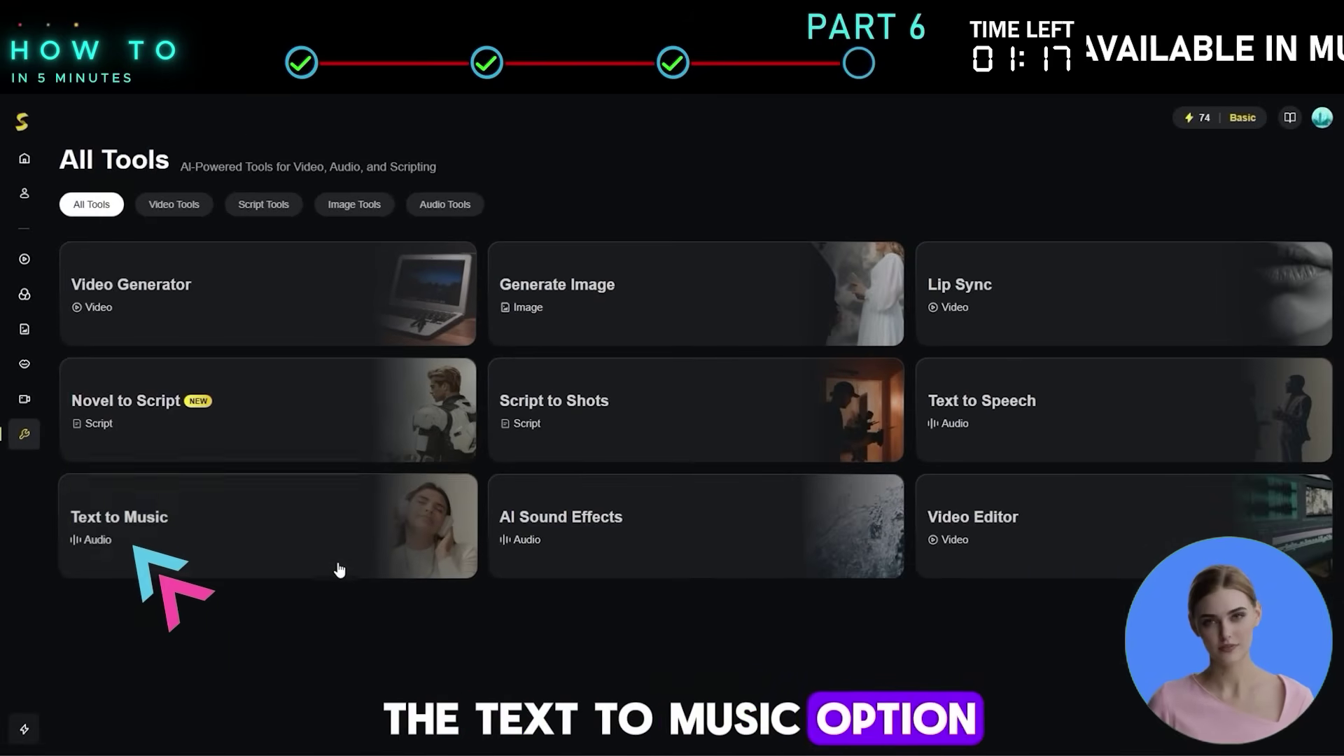
pyautogui.click(255, 543)
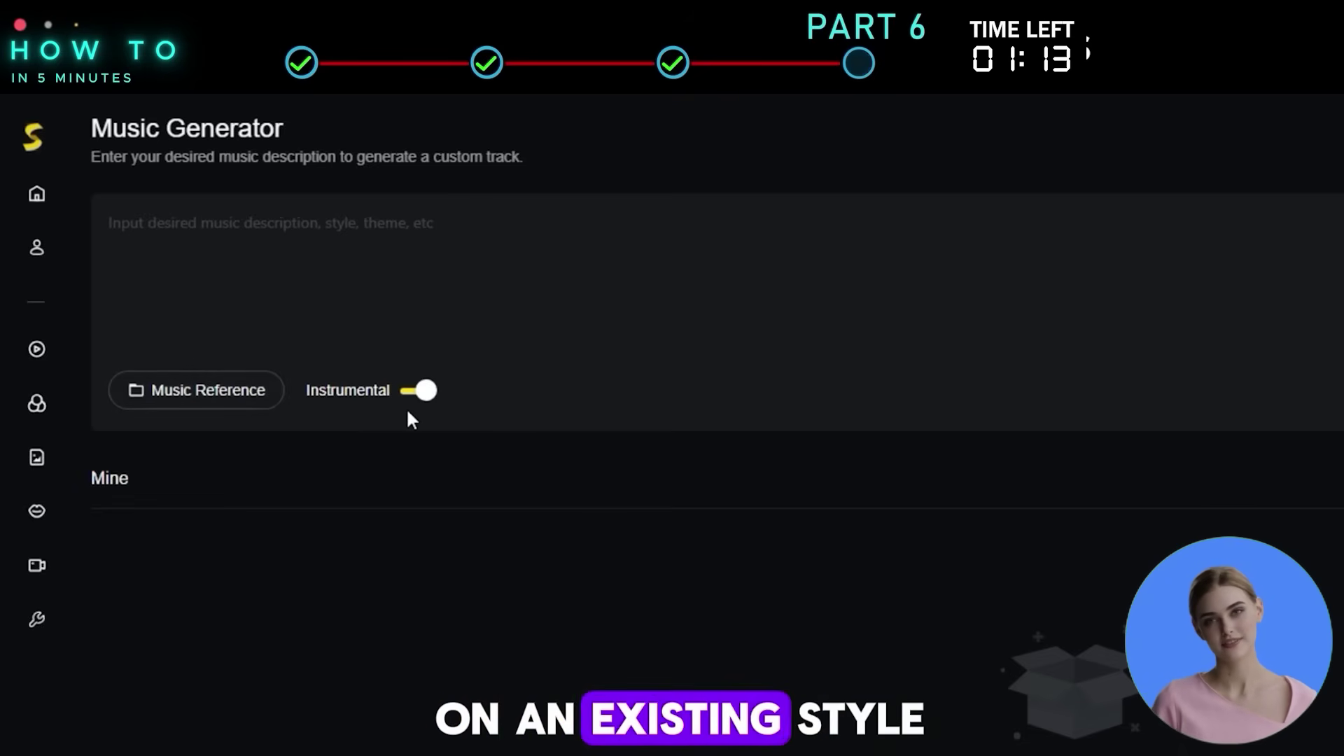
pyautogui.write('inemat')
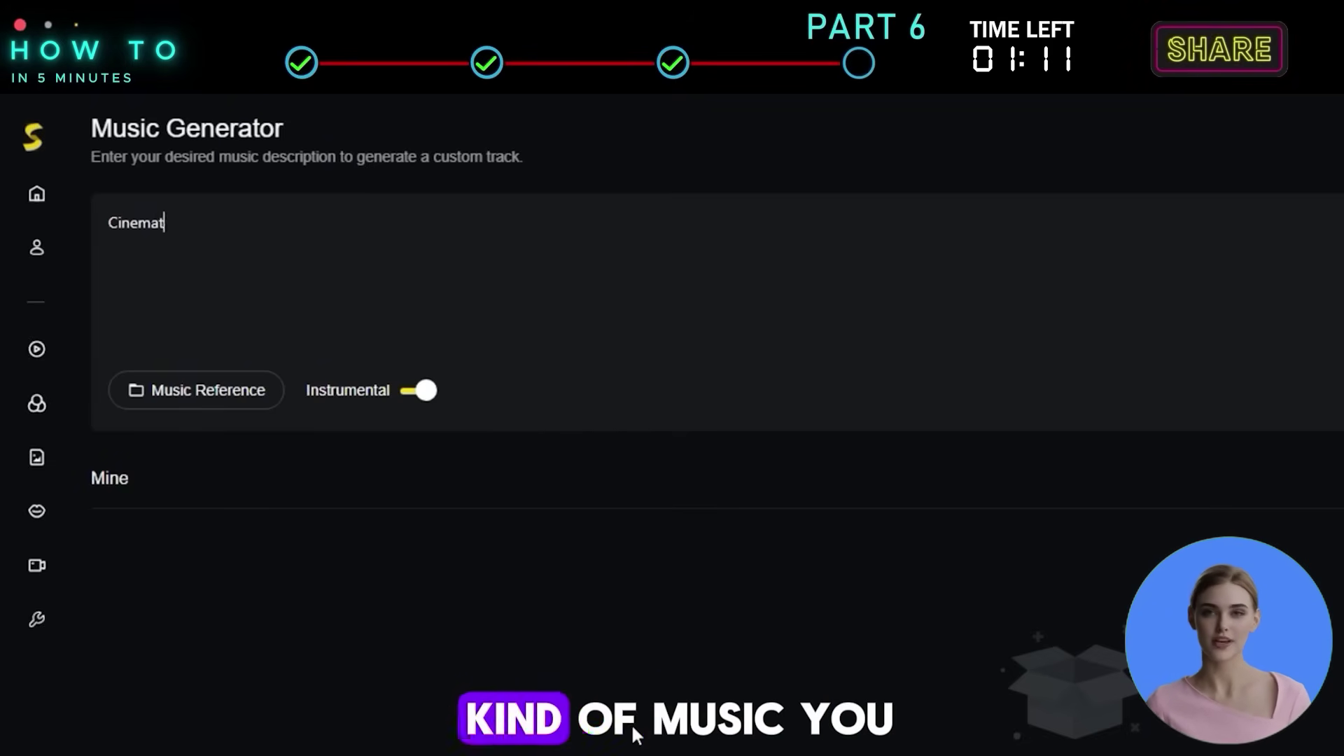
pyautogui.write('ic Calm Musi')
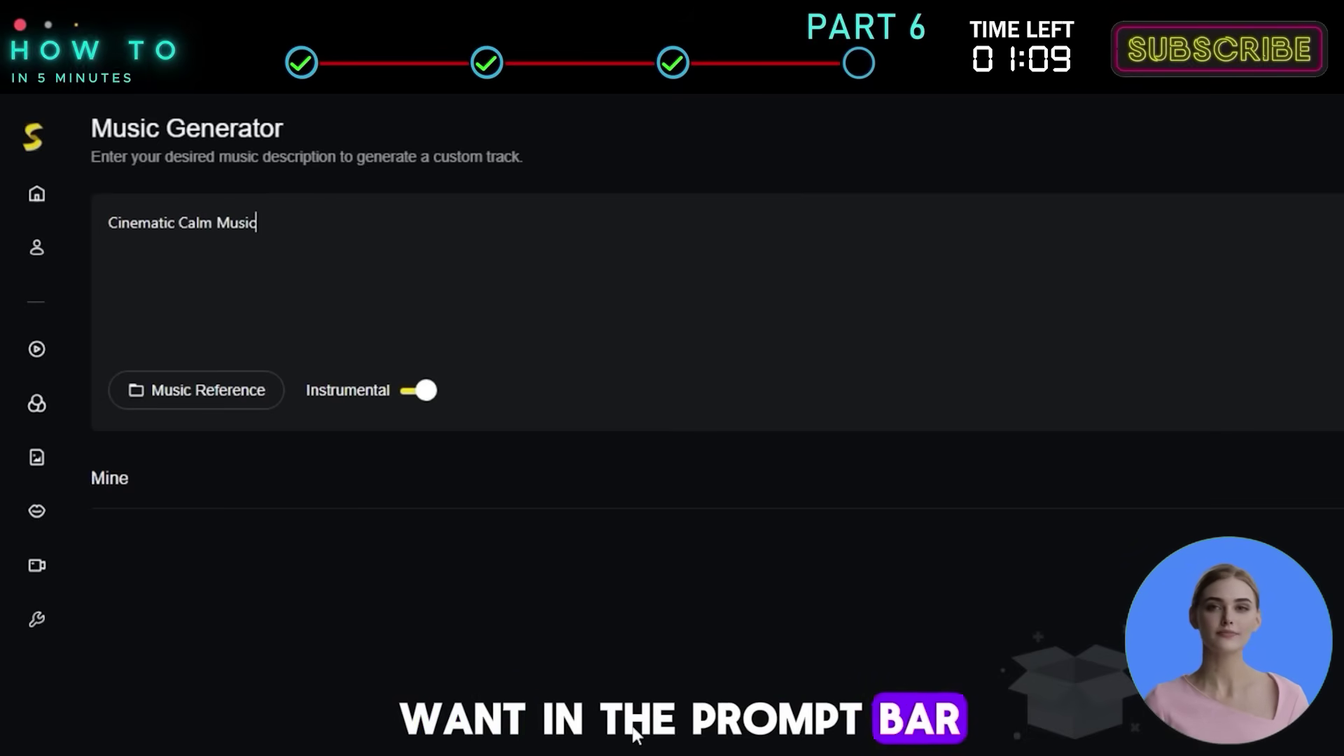
pyautogui.write('c')
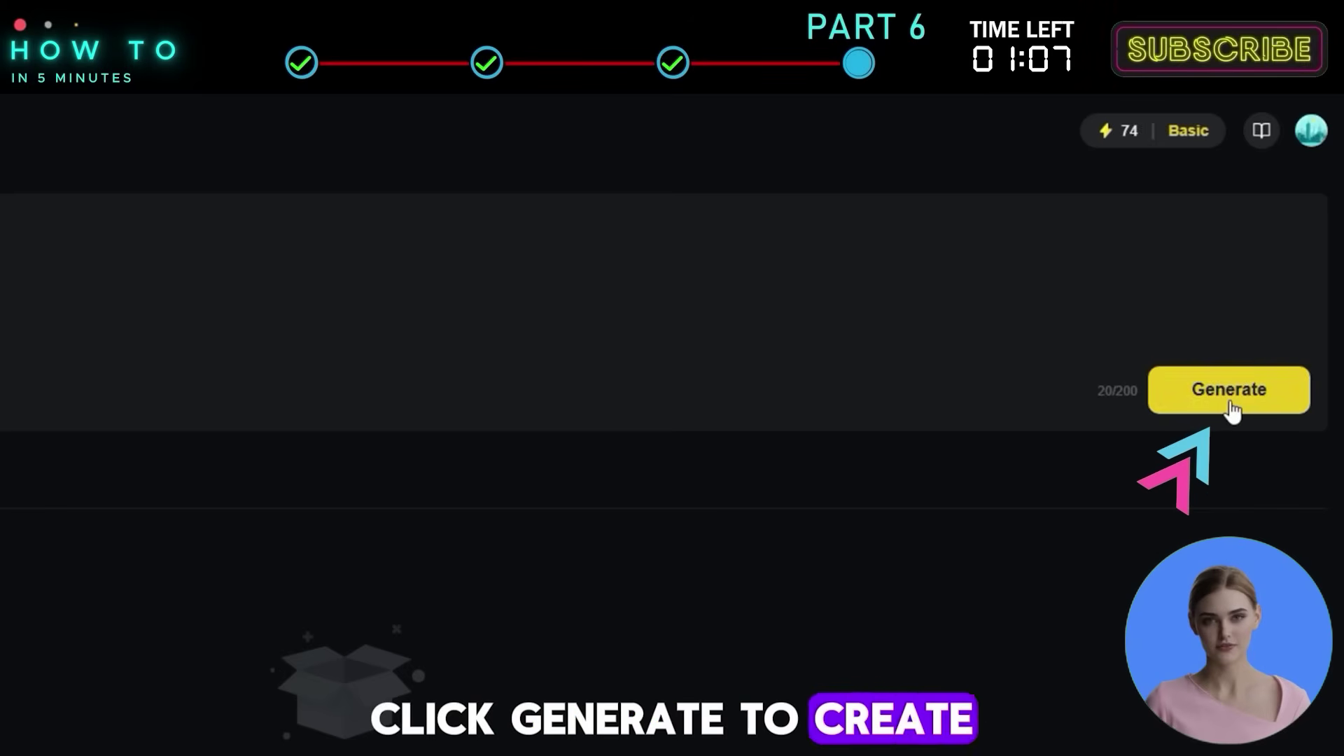
pyautogui.click(1230, 407)
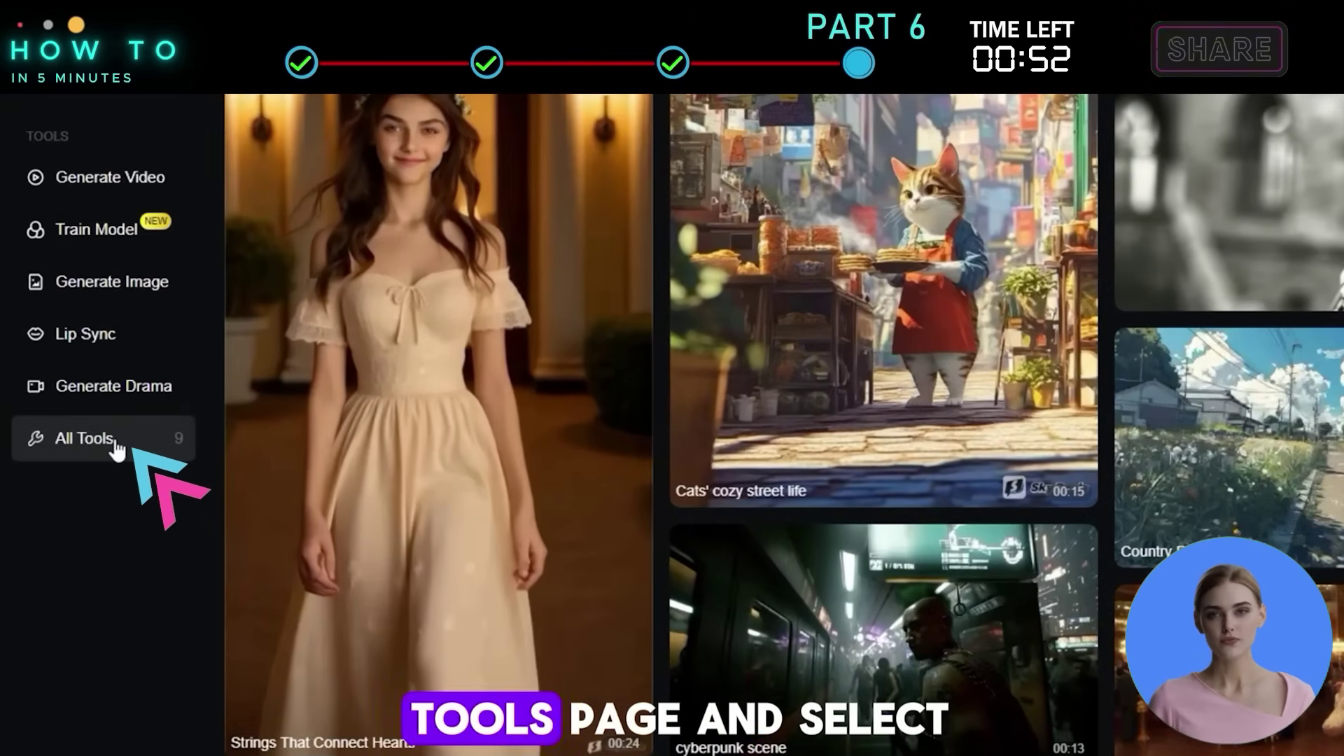
# Open the AI Sound Effects tool and enter "Thunderstorm" as the description of the effect
pyautogui.click(72, 438)
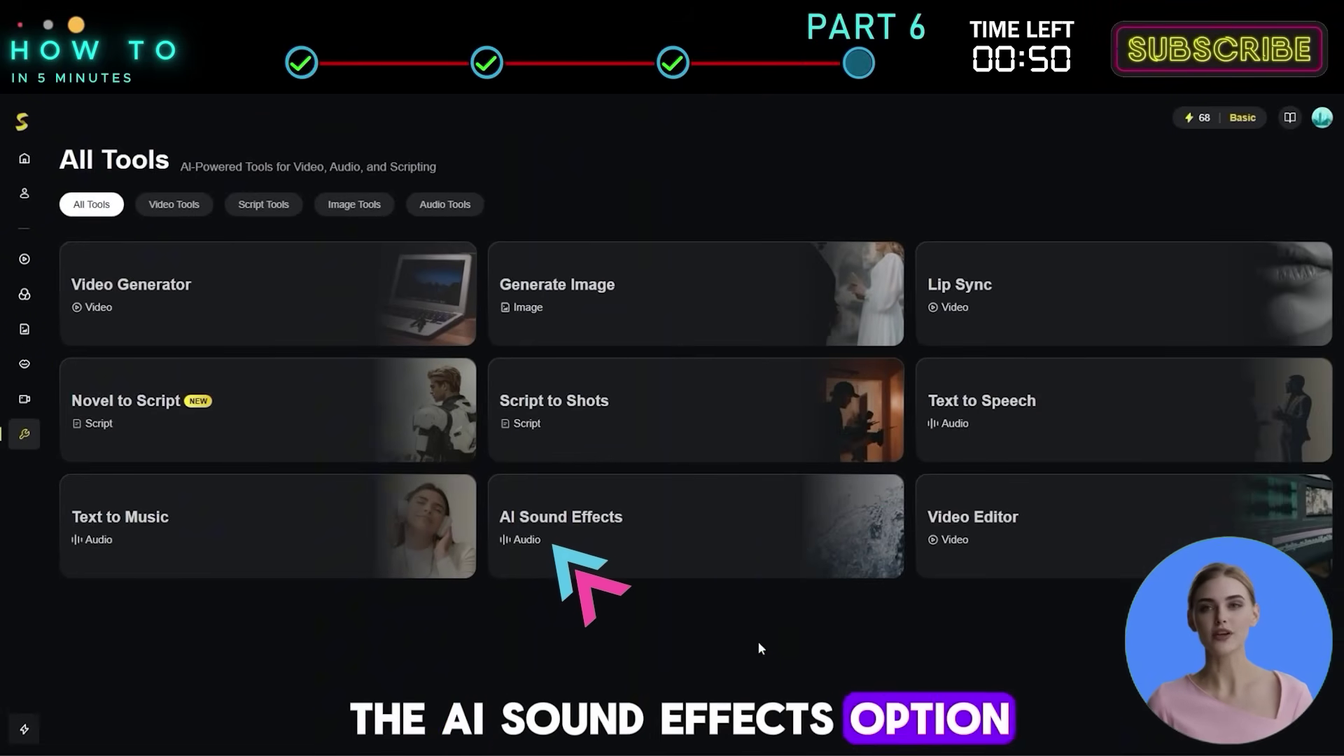
pyautogui.click(714, 558)
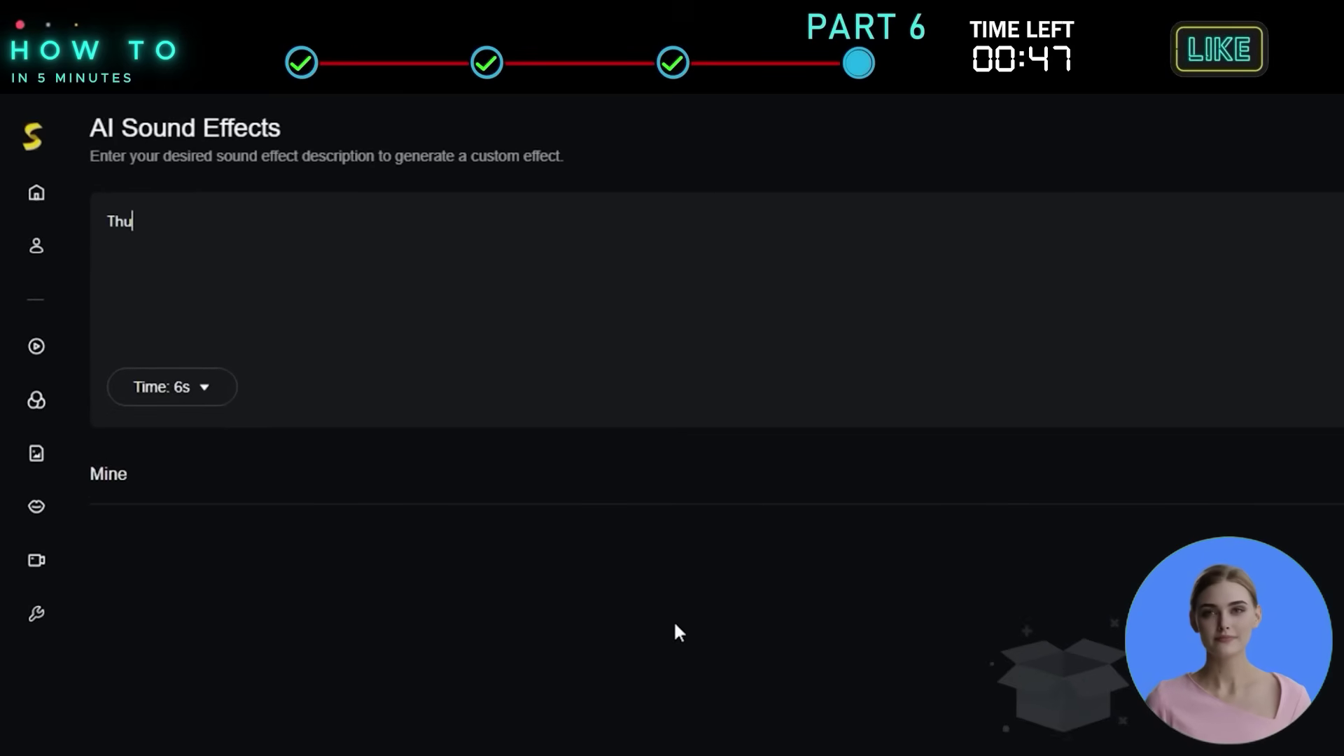
pyautogui.write('Thunderstorm')
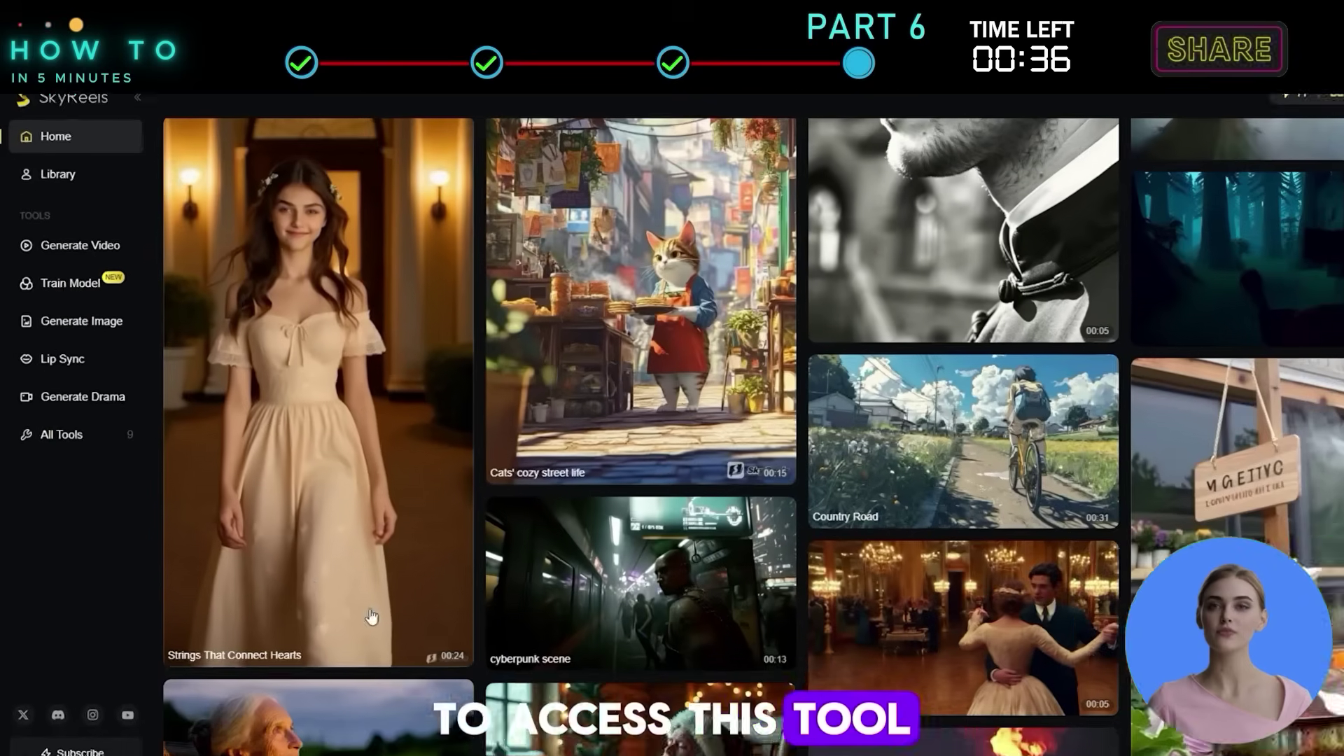
# Open the Text to Speech tool and audition the Elira, Friendly old age and Jorin voices
pyautogui.click(56, 434)
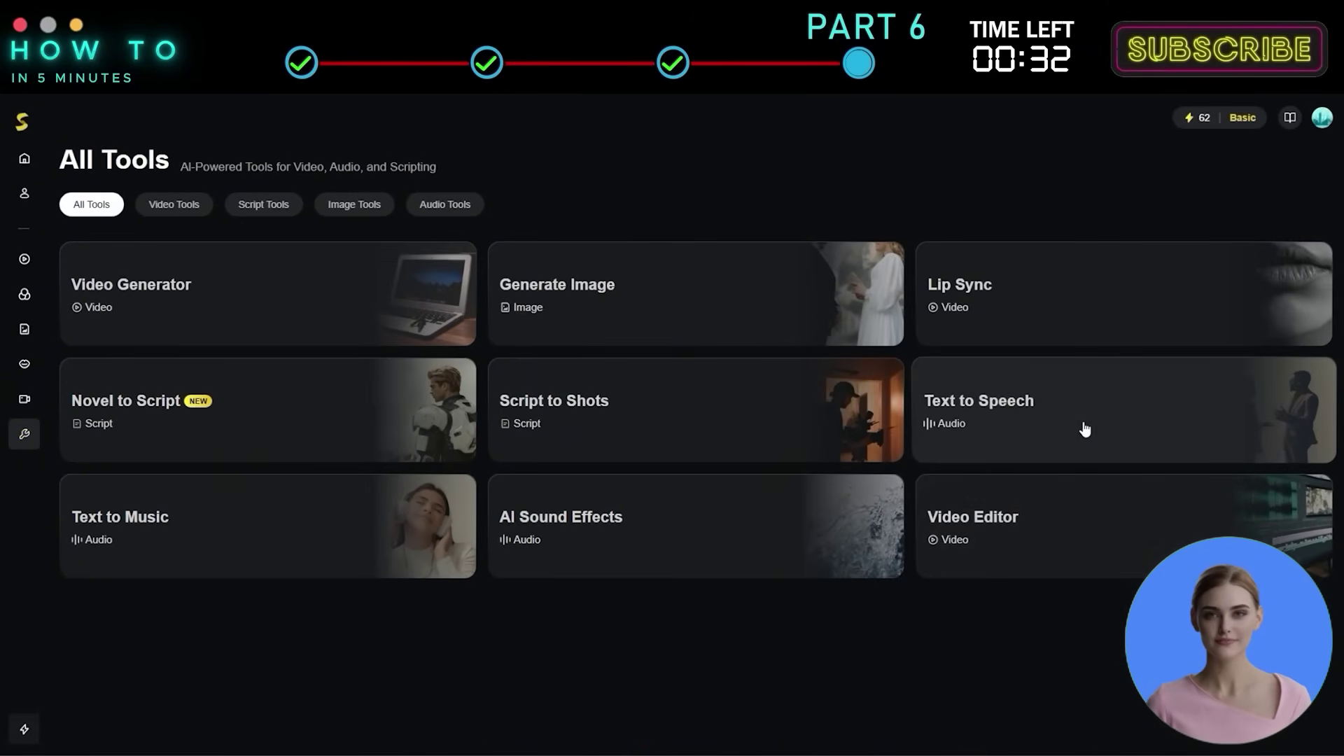
pyautogui.click(1084, 428)
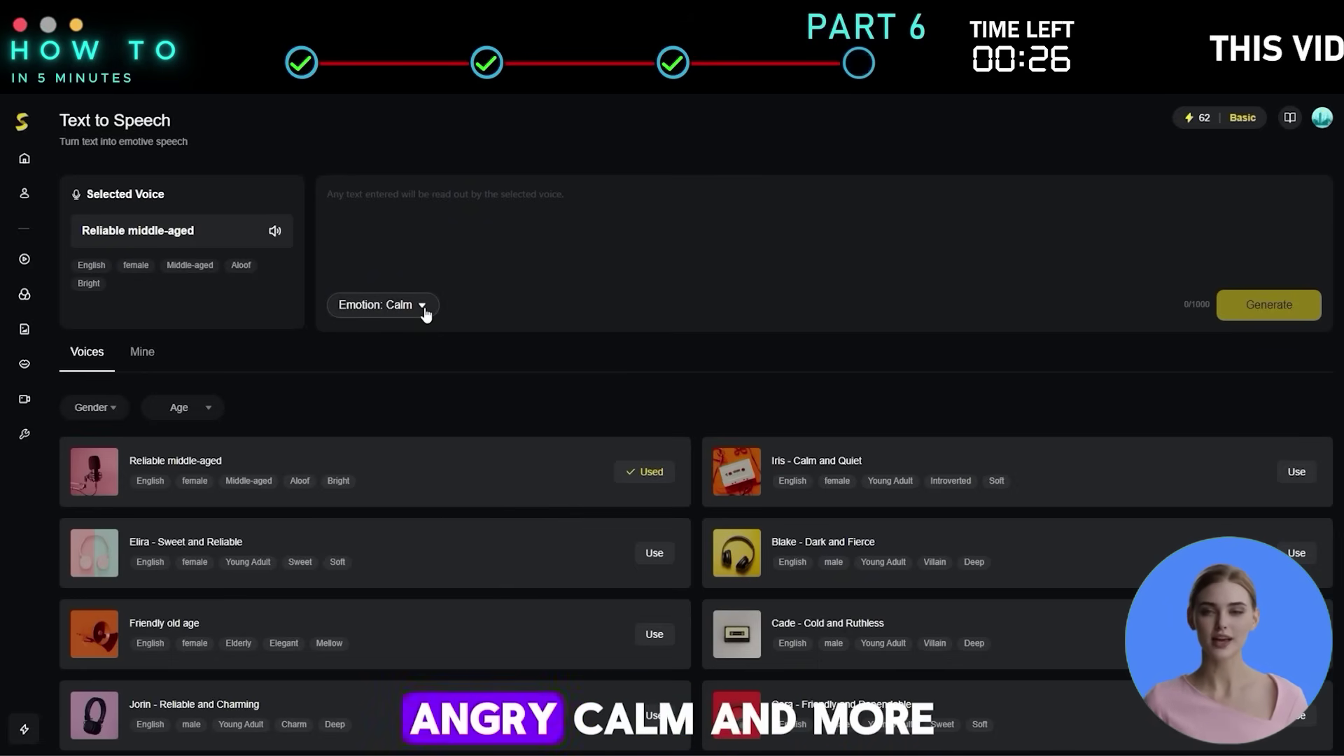
pyautogui.click(100, 560)
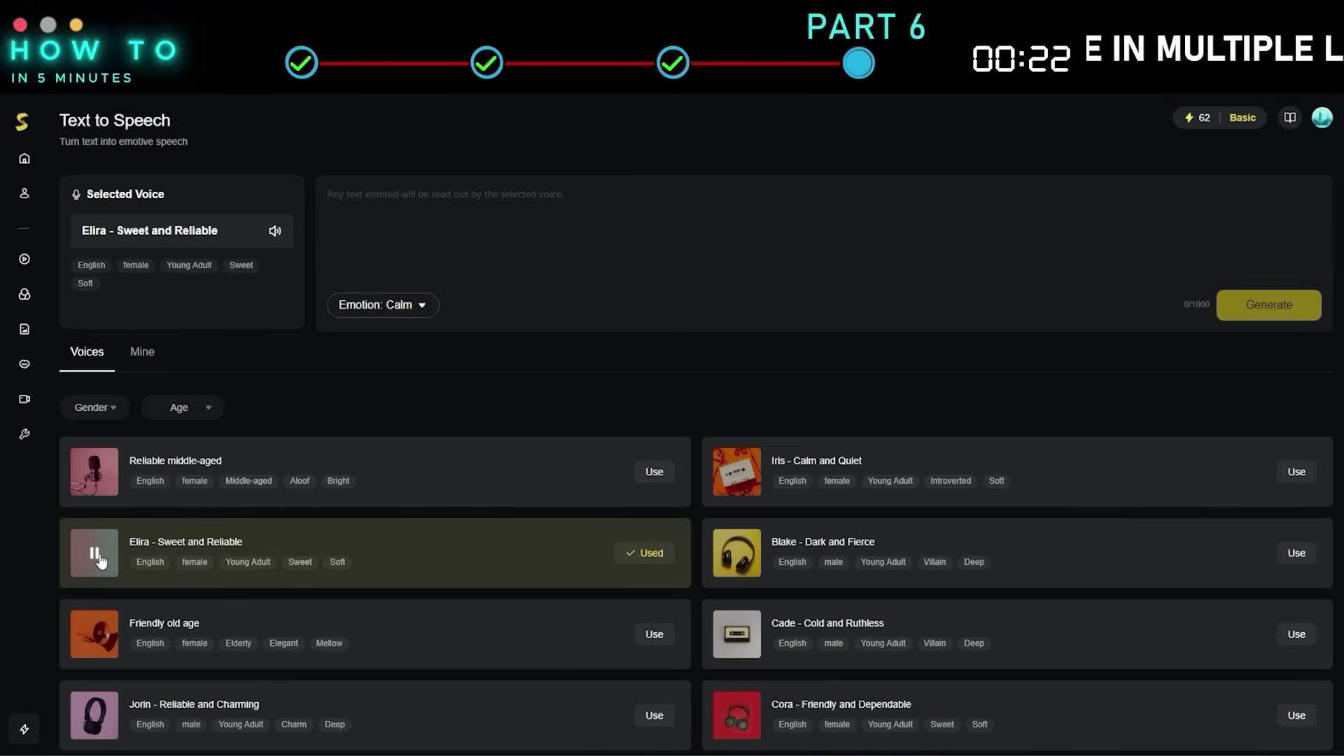
pyautogui.click(93, 634)
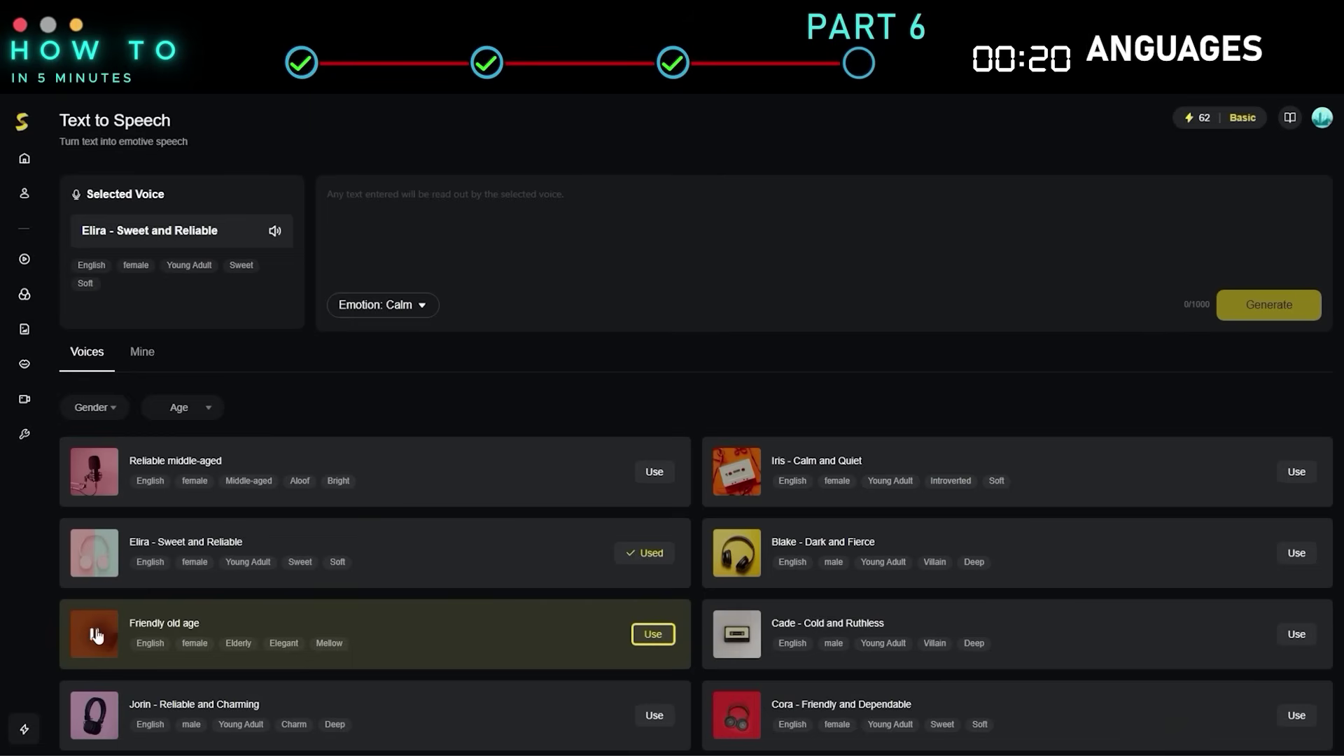
pyautogui.scroll(-1, 95, 571)
pyautogui.scroll(-1, 98, 560)
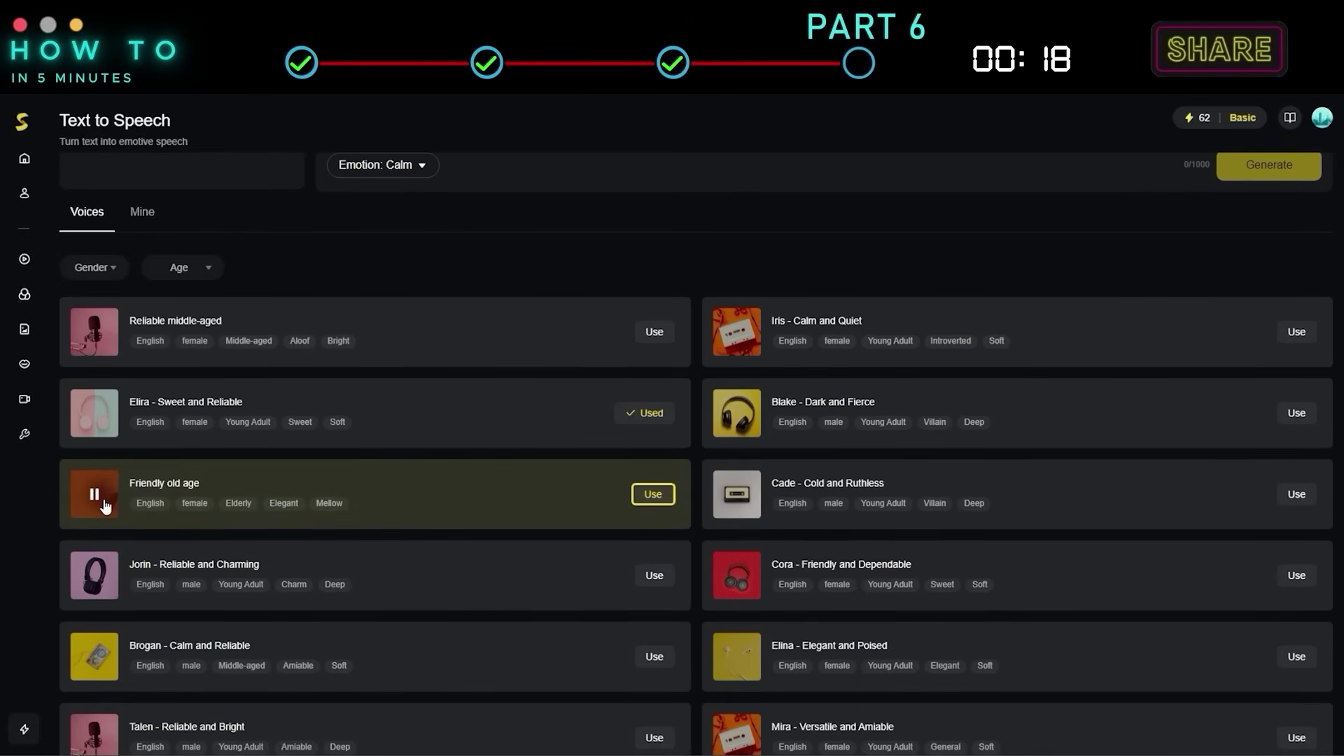
pyautogui.click(94, 572)
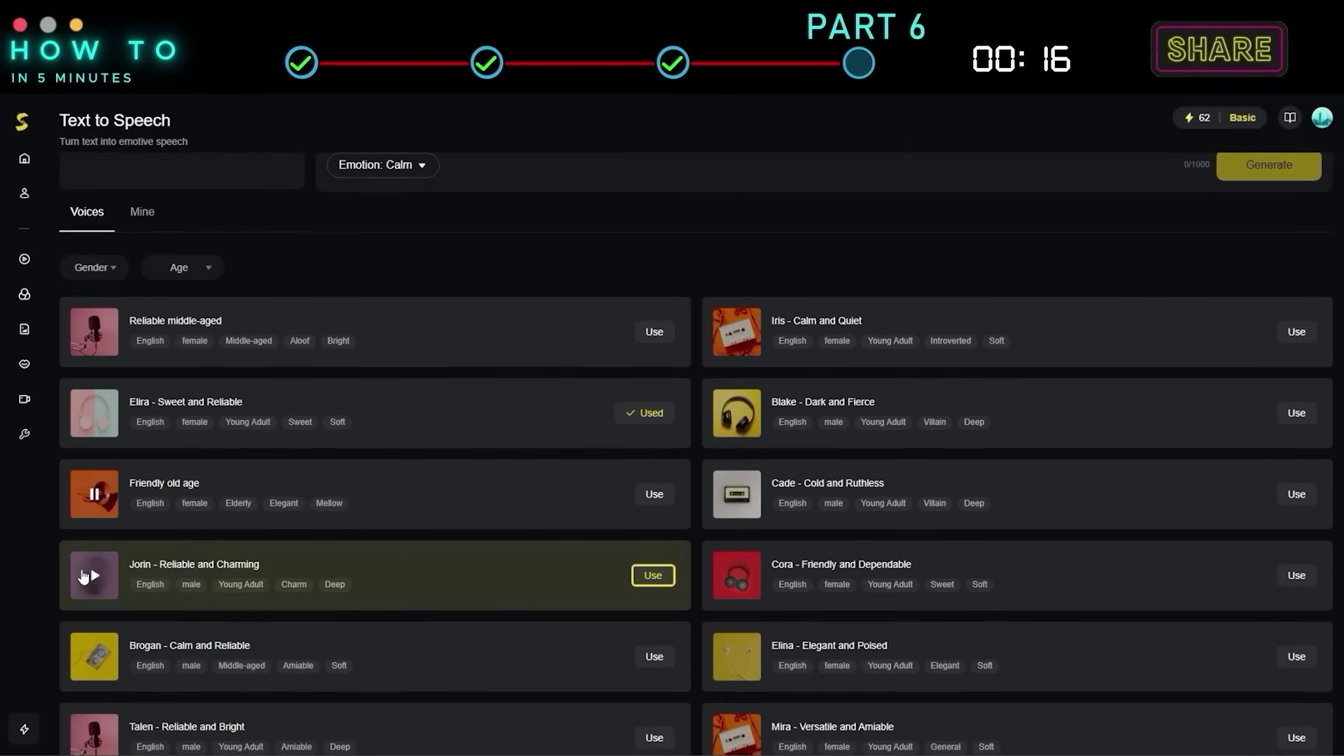
pyautogui.click(94, 501)
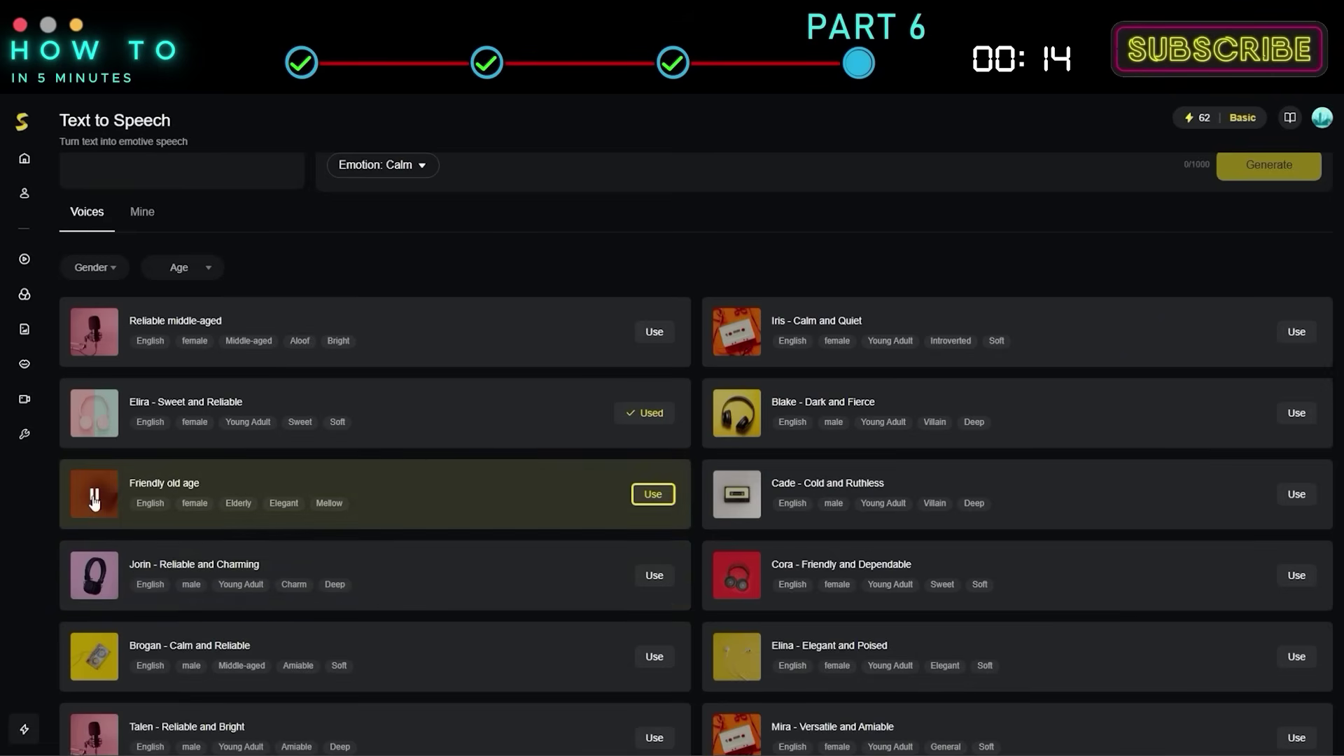
# Generate speech in the Friendly old age voice from "Skyreels' Text to Speech is a game-changer—perfect voiceovers in seconds, no mic or studio needed."
pyautogui.click(653, 494)
pyautogui.write("Skyreels' Text to Speech is a game-changer—perfect voiceovers in seconds, no mic or studio needed.")
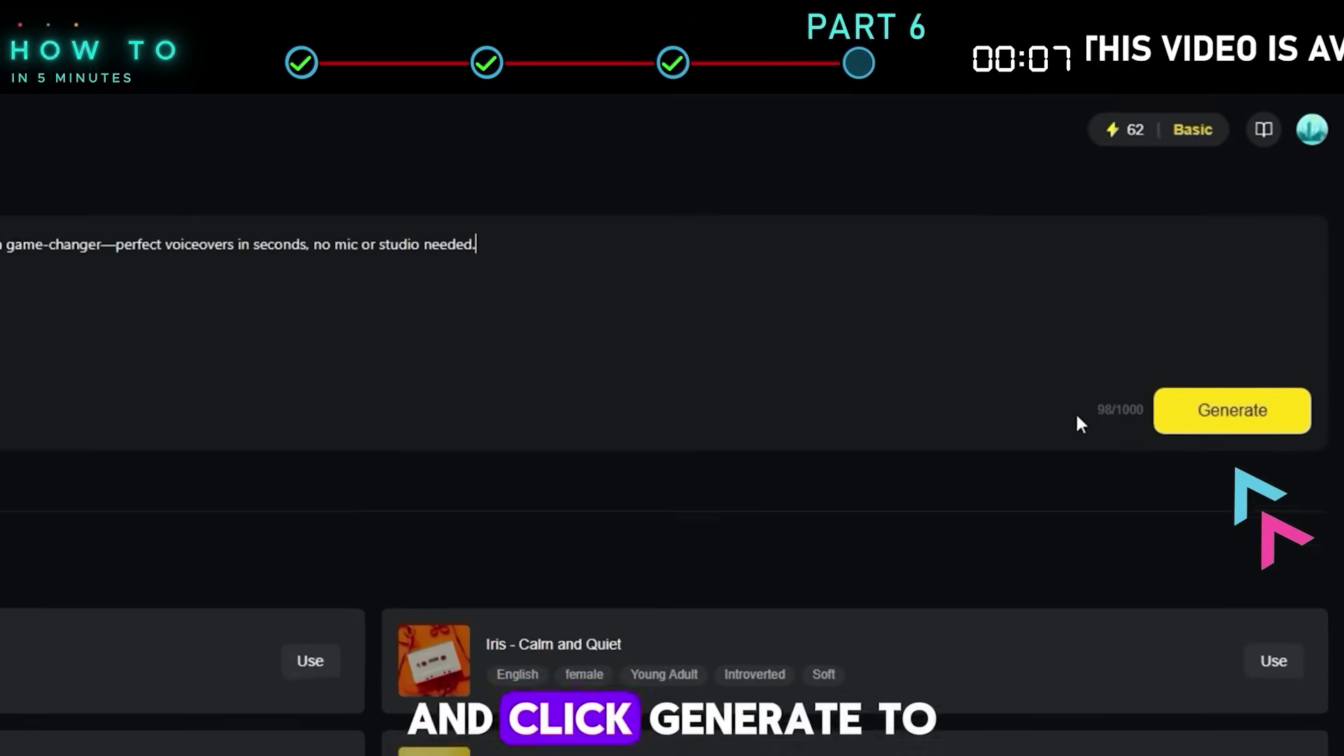
pyautogui.click(1192, 417)
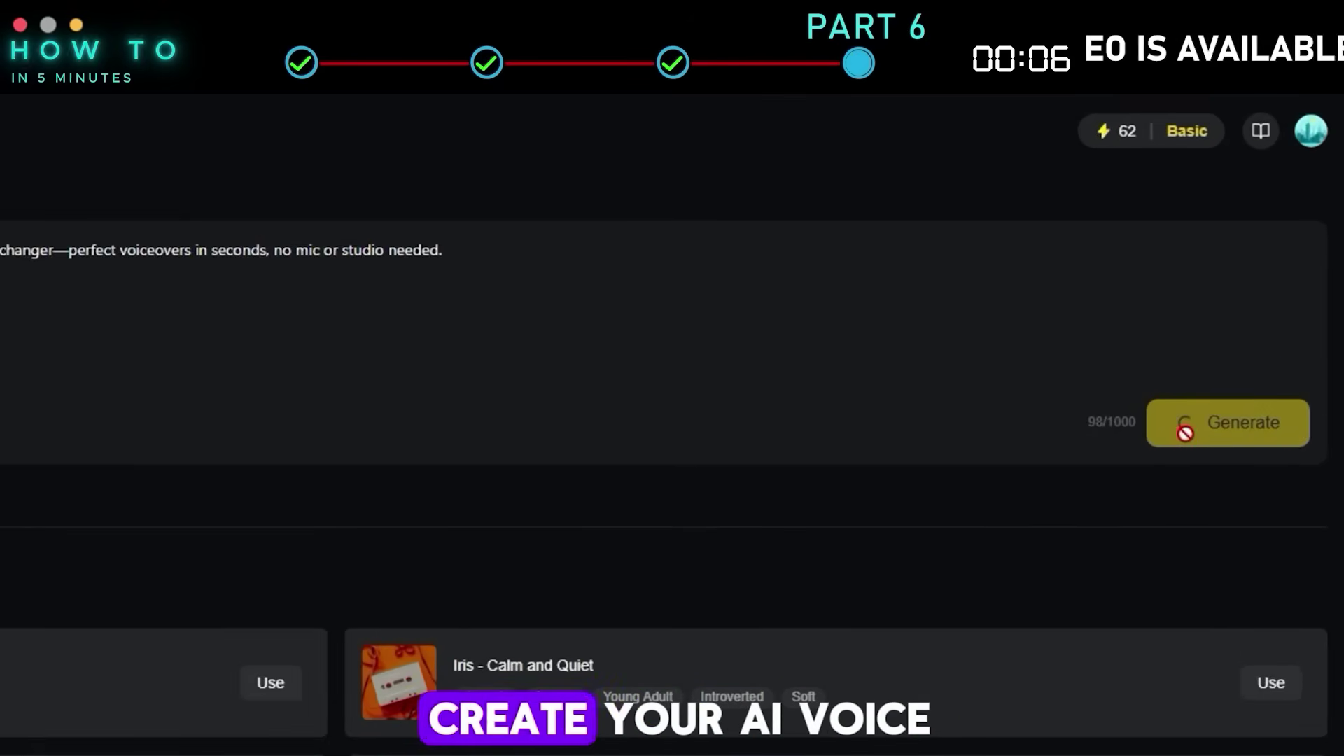